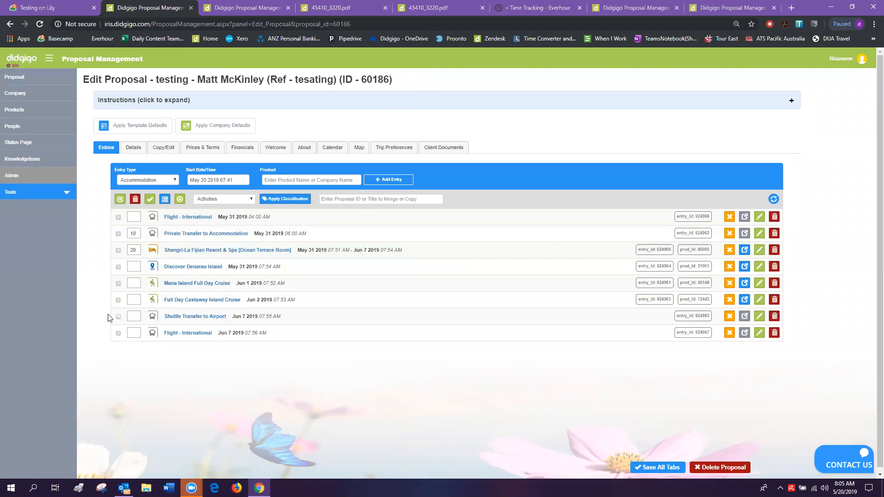
Open the Shangri-La Fijian Resort & Spa accommodation entry for editing in a separate tab and bring up its content fields.
right_click(759, 250)
click(783, 256)
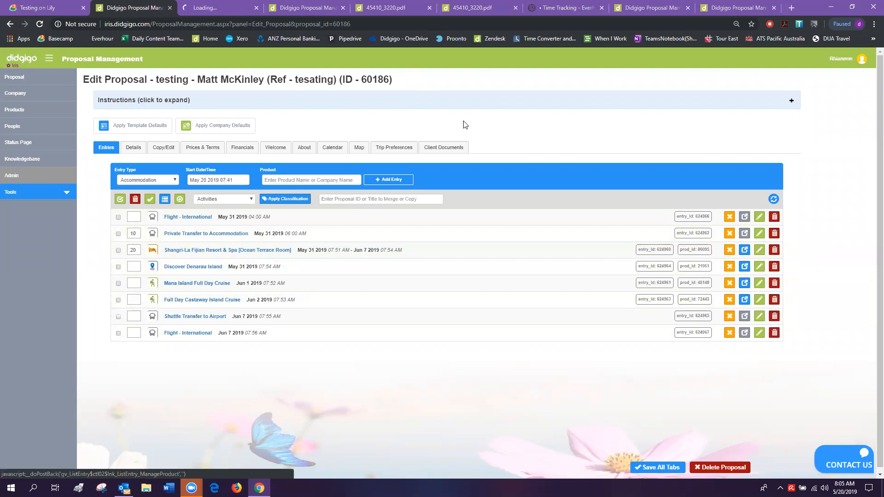
click(202, 9)
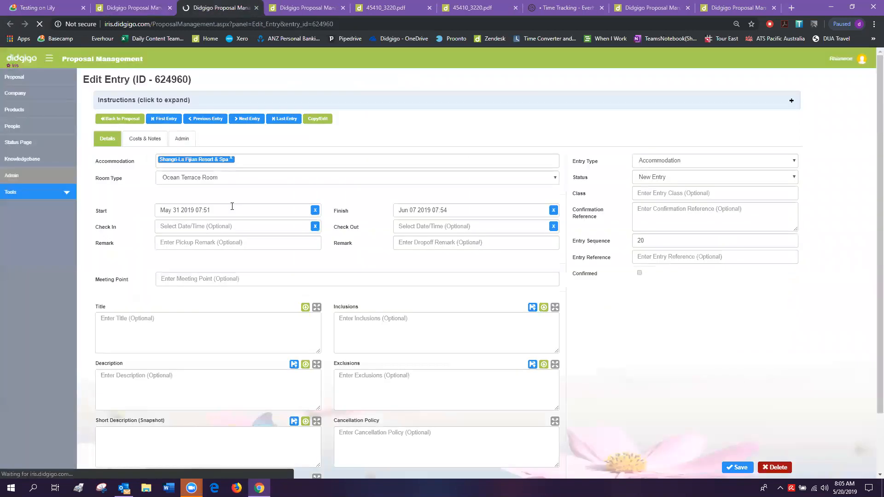
scroll(229, 316, down, 2)
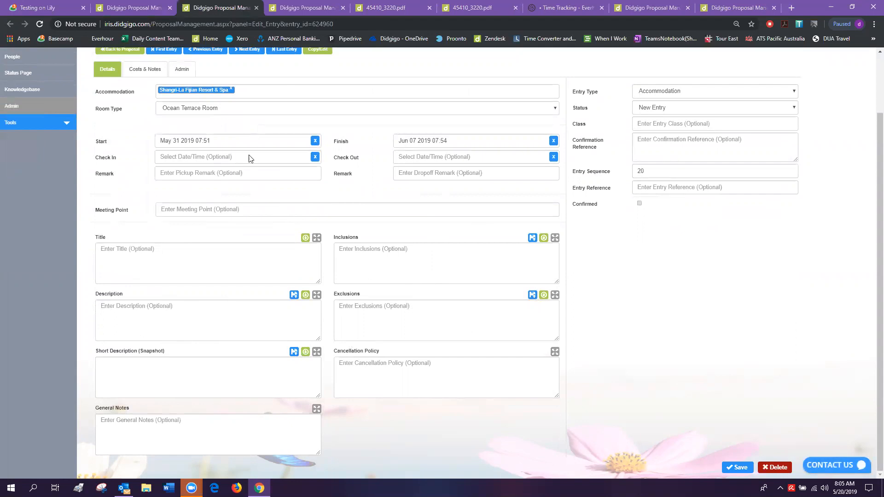
Compare the entry's content fields with the Four Seasons Hotel Sydney page in the sample proposal PDF.
click(466, 8)
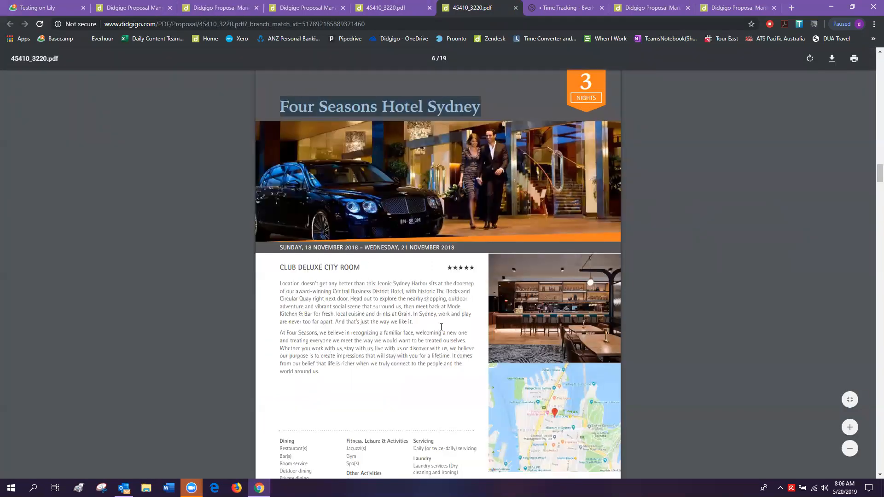
click(212, 10)
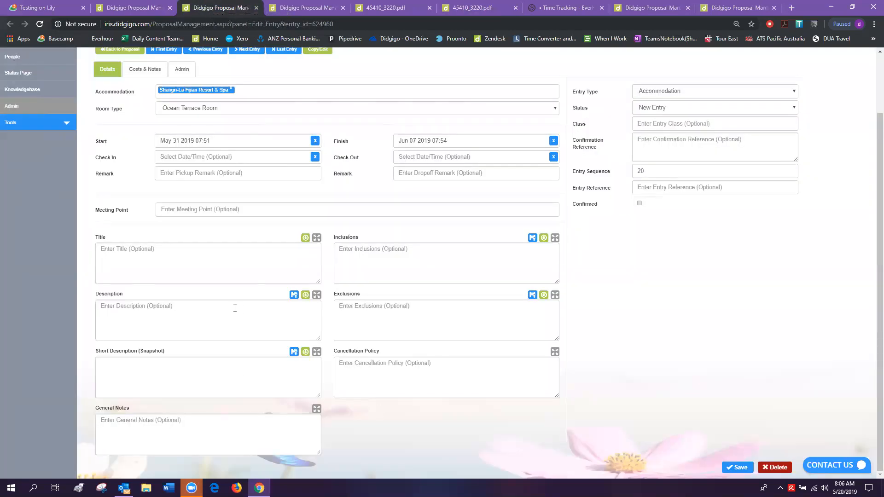
click(461, 9)
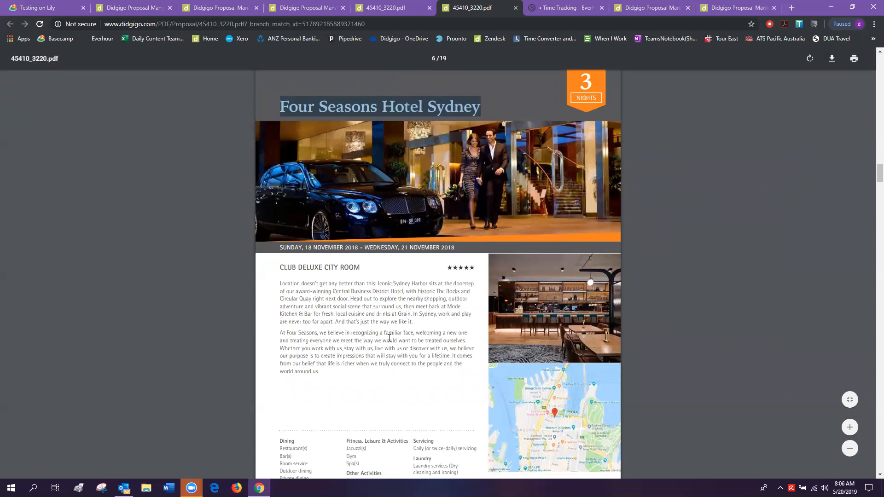
click(204, 9)
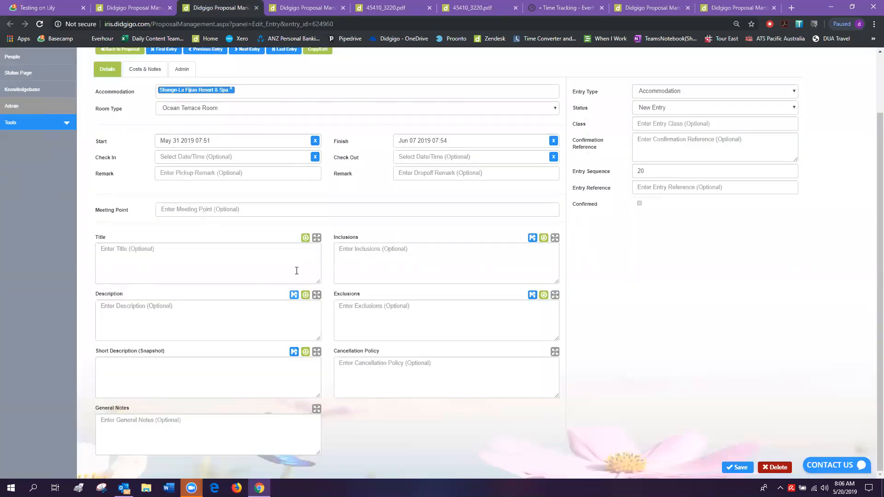
Load the entry's Title from the product content and check where the title appears in the sample proposal PDF.
click(305, 239)
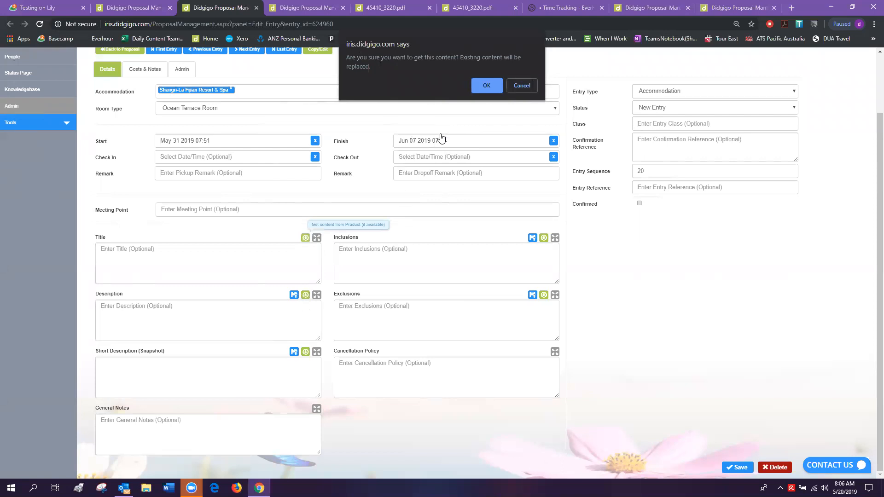
click(478, 85)
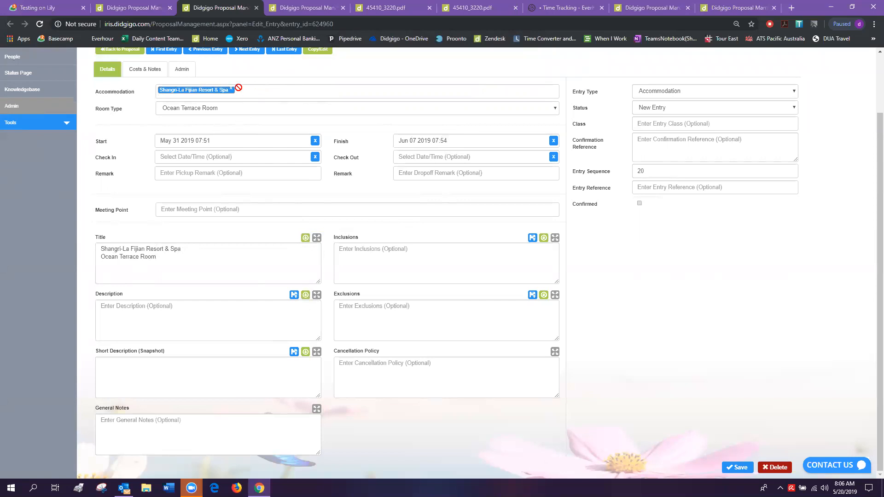
click(465, 9)
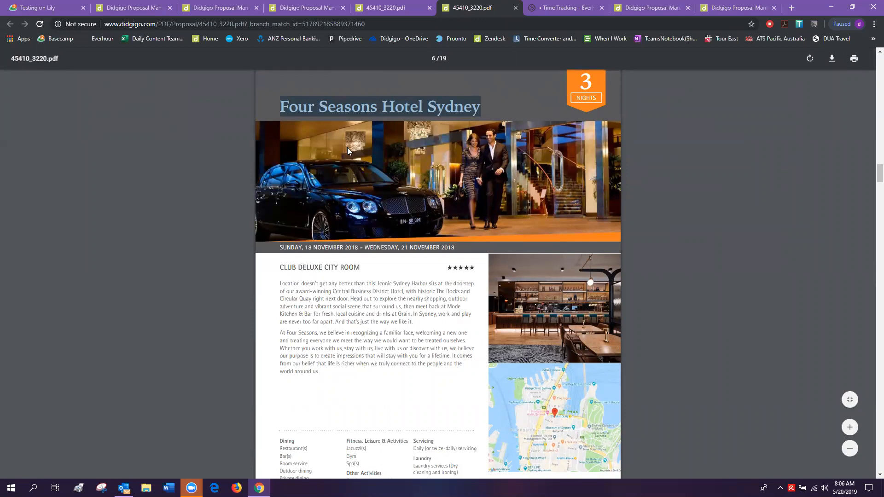
click(285, 8)
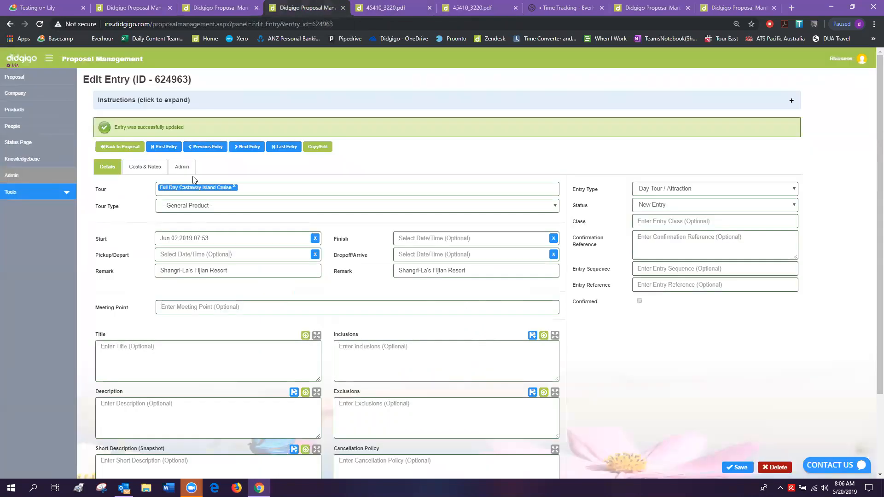
click(232, 11)
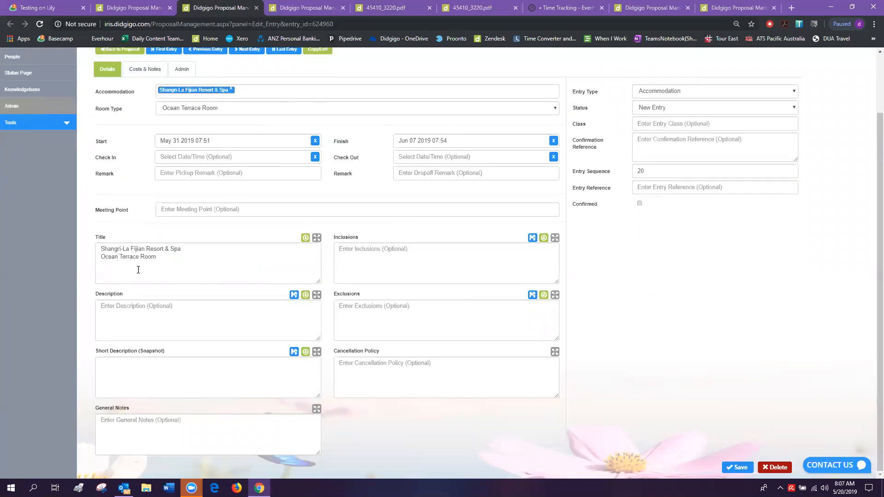
Shorten the first line of the entry's Title to "Shangri-La", keeping the Ocean Terrace Room line.
click(191, 254)
key(BackSpace)
key(BackSpace)
key(BackSpace)
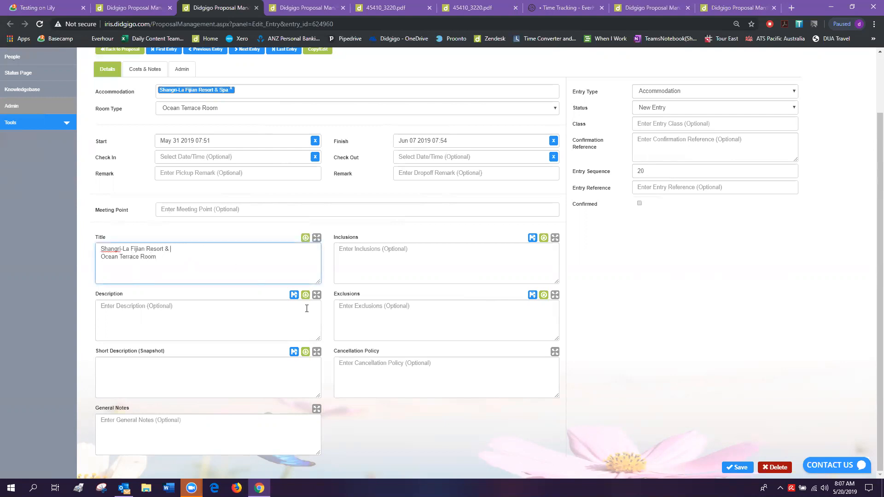
key(BackSpace)
key(BackSpace)
key(BackSpace)
key(BackSpace)
key(BackSpace)
key(BackSpace)
key(BackSpace)
key(BackSpace)
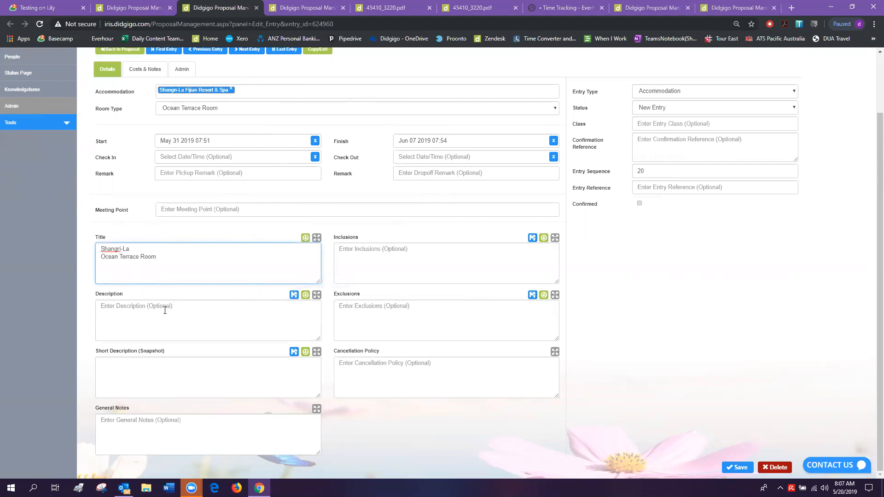
Load the entry's Description from the product content, check the sample PDF, and close the Full Day Castaway Island Cruise entry tab.
click(305, 295)
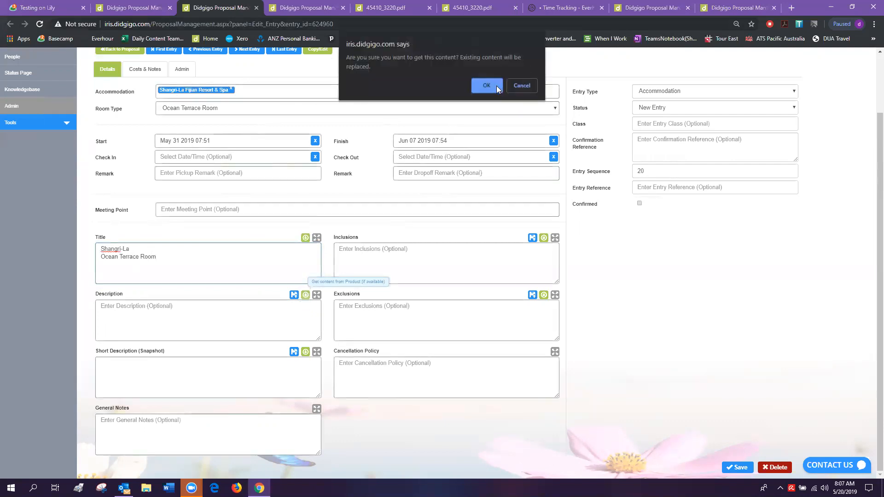
click(482, 85)
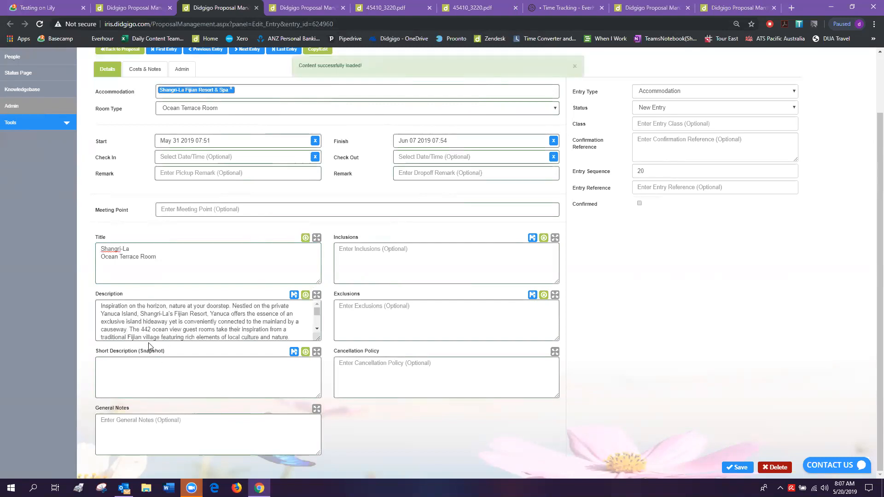
click(500, 8)
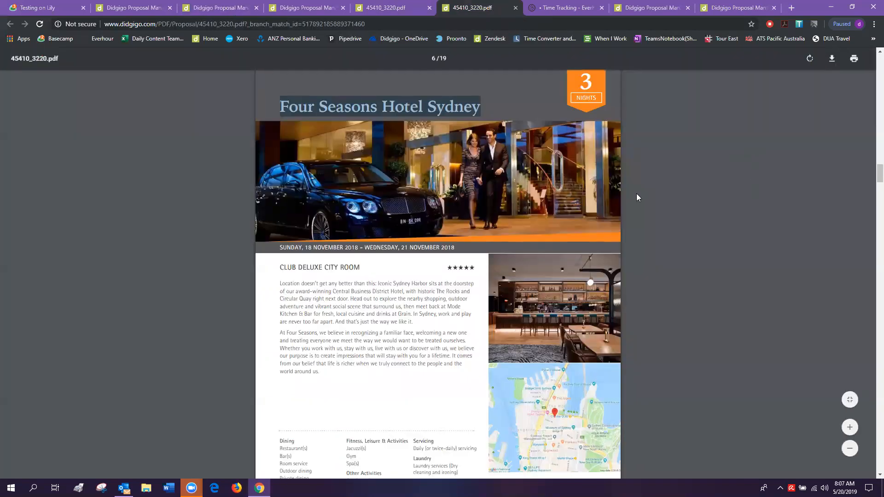
click(289, 7)
click(343, 7)
click(203, 10)
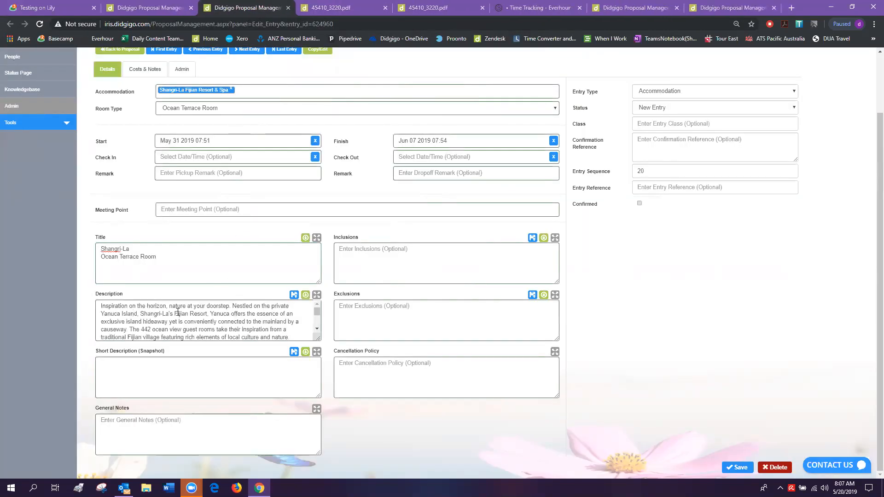
Add a final paragraph to the Description reading "Please note the restaurant will be closed during your stay" and review the text.
scroll(193, 321, down, 3)
click(205, 322)
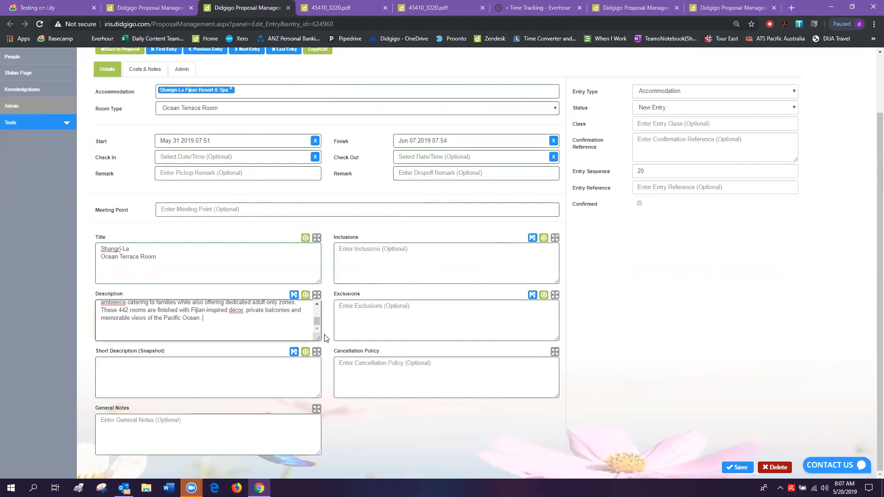
key(Return)
key(Return)
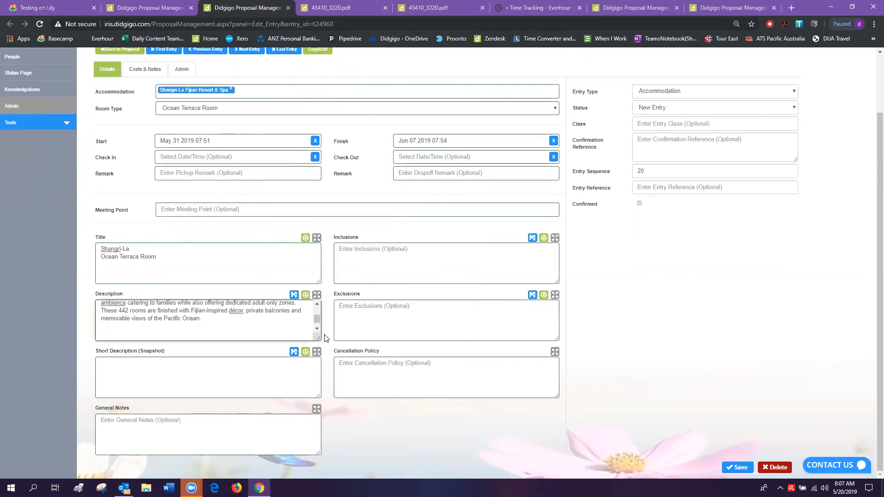
text(Please note t)
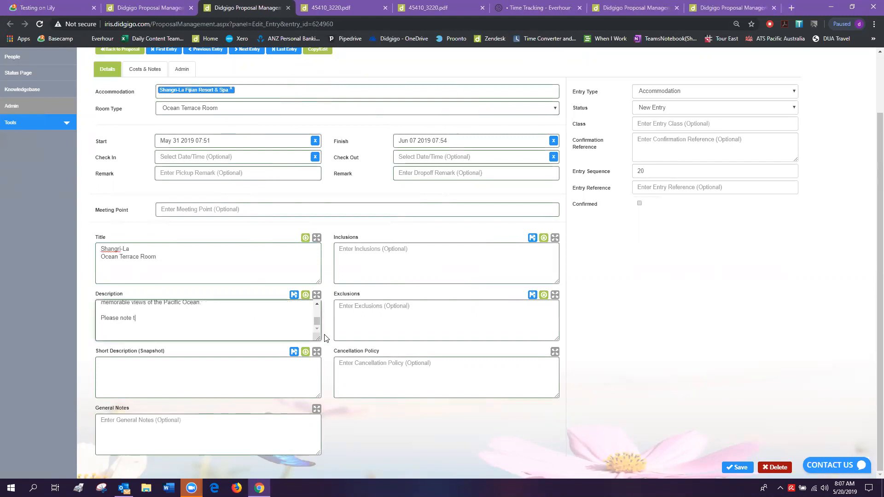
text(he restauarant will)
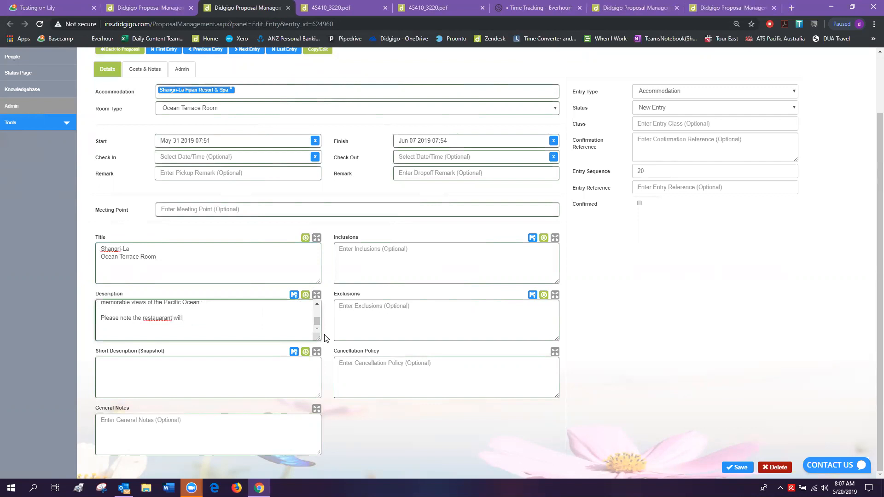
text( be closed during your stay)
right_click(159, 321)
click(233, 328)
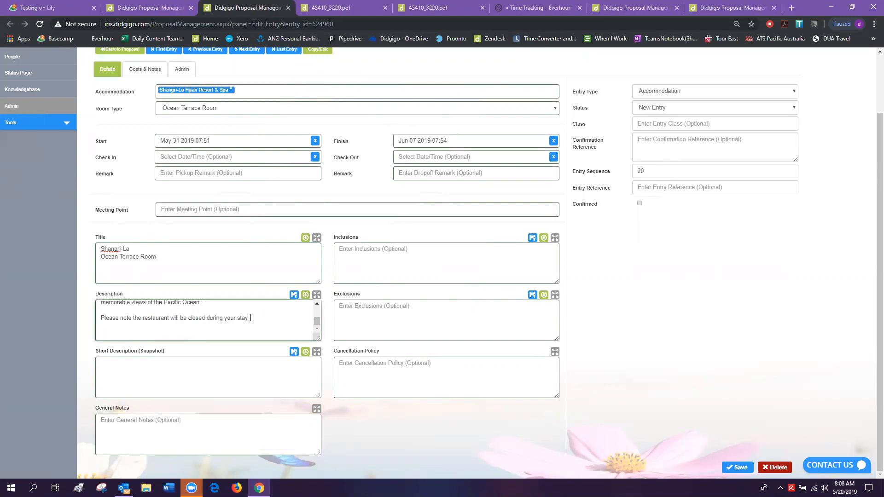
scroll(240, 341, up, 5)
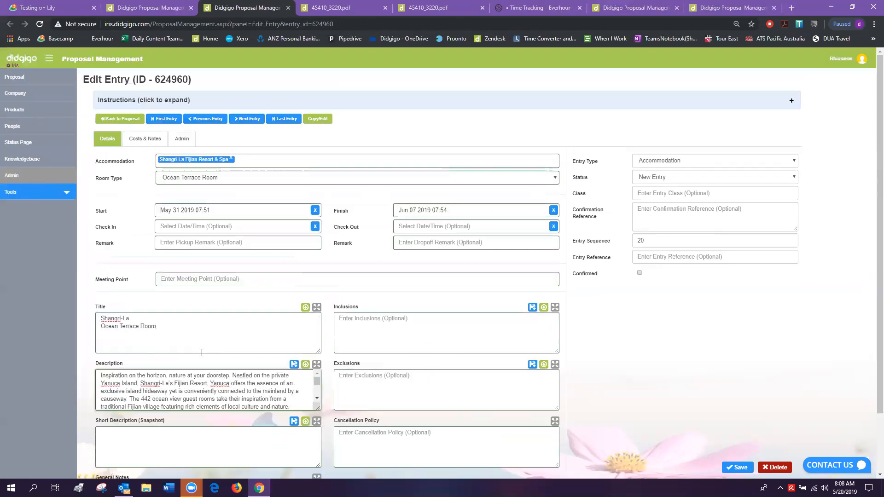
scroll(172, 379, down, 5)
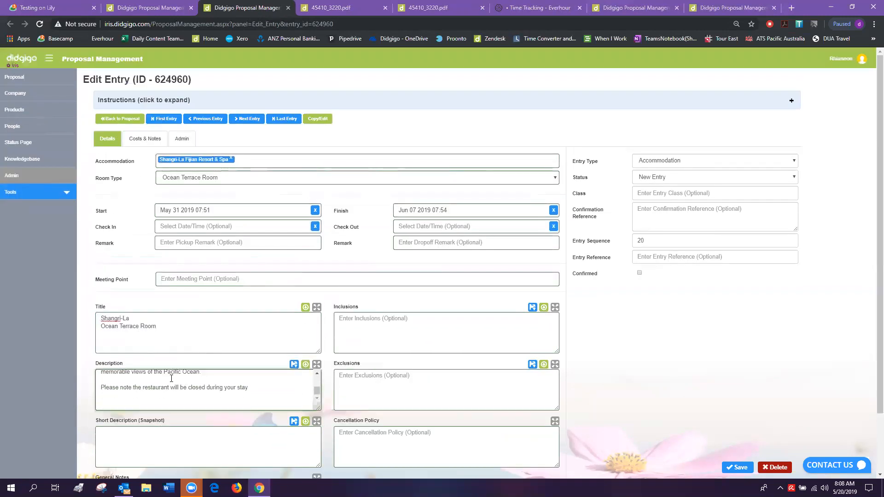
scroll(172, 379, down, 1)
scroll(254, 339, up, 3)
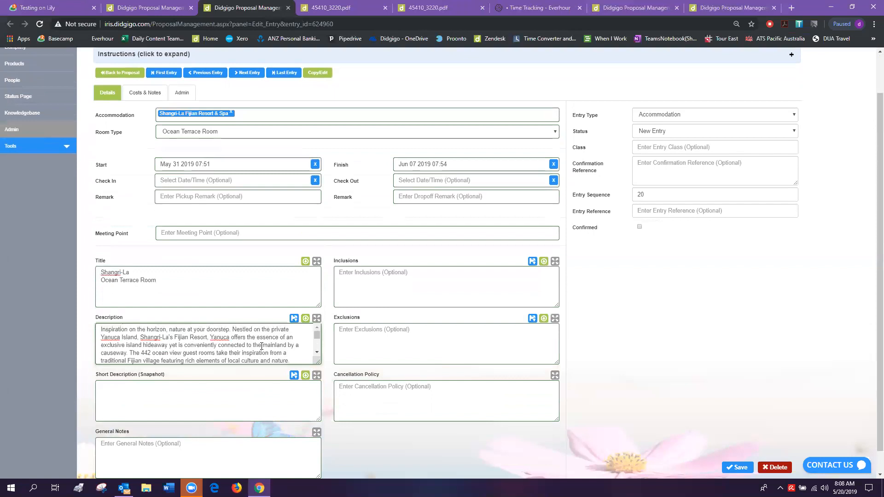
scroll(616, 296, down, 1)
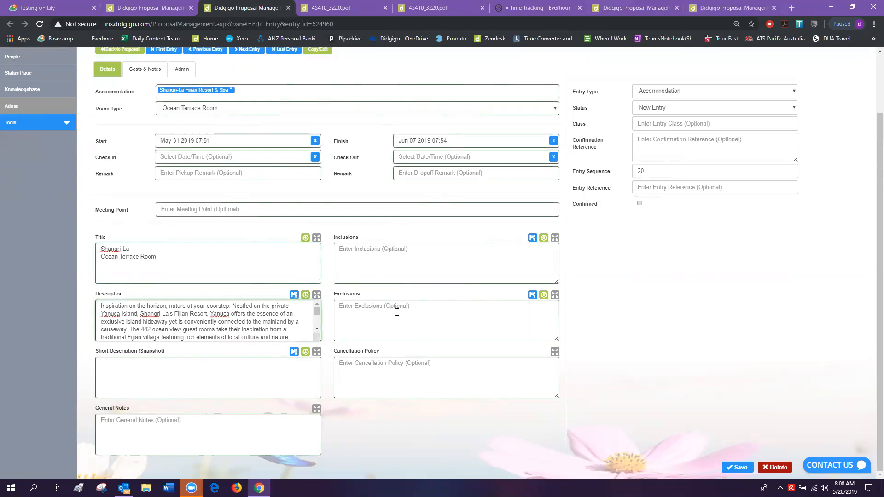
Try to load the Inclusions from the product content and look at the hotel page in the sample proposal PDF.
click(543, 238)
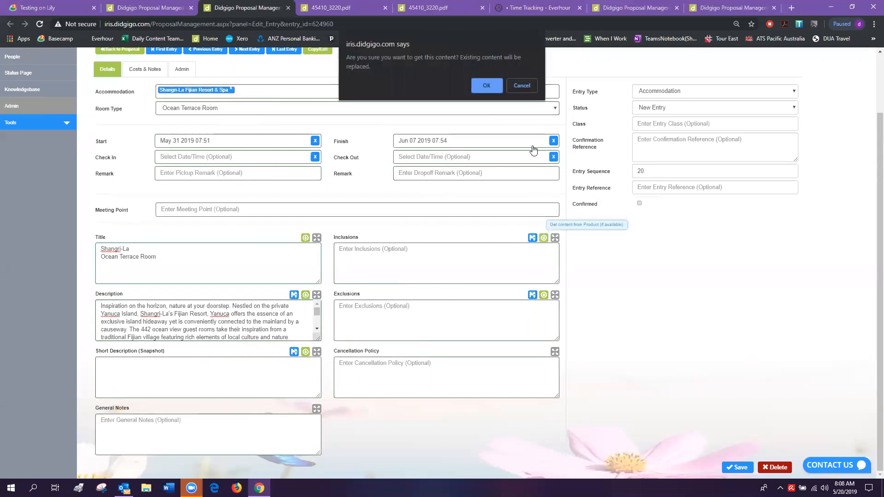
click(494, 83)
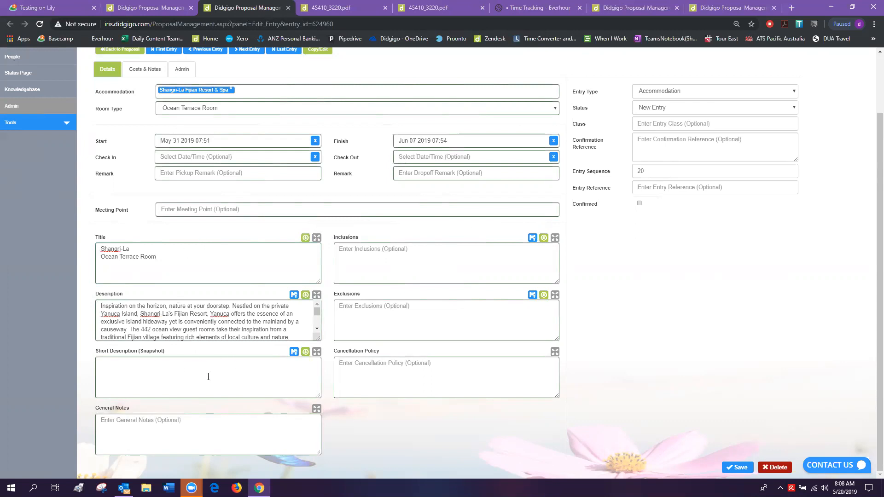
click(442, 7)
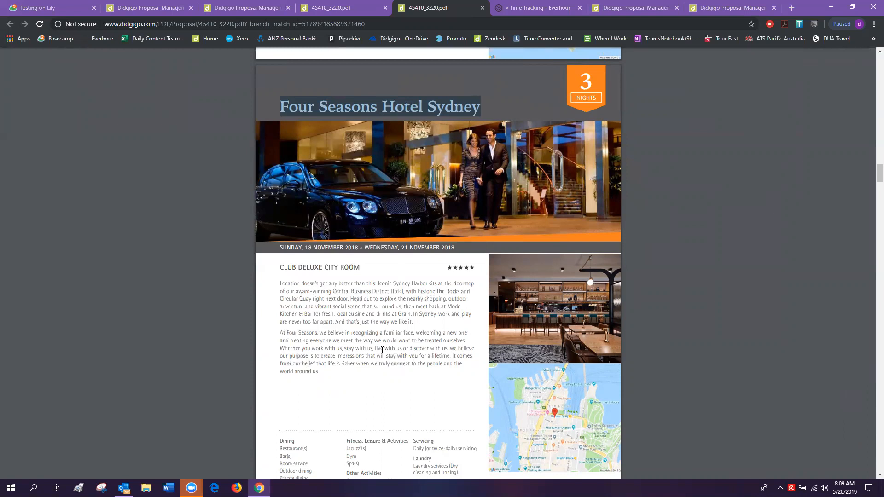
click(227, 9)
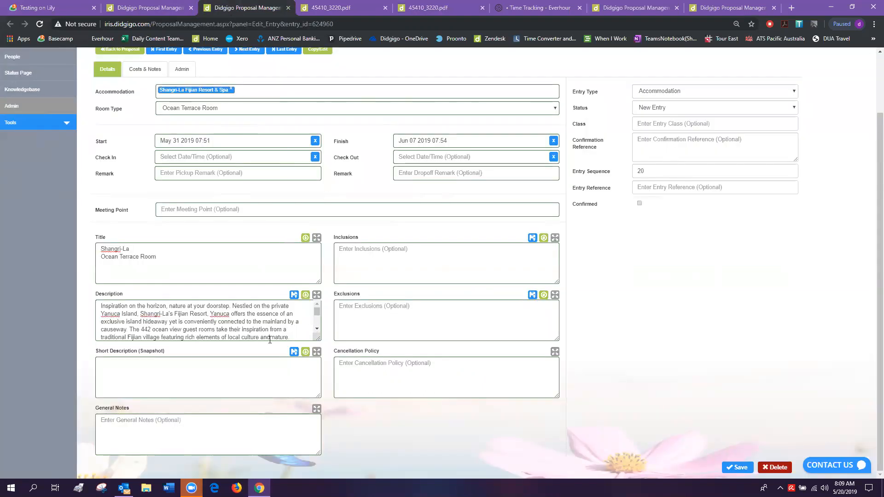
Return to the proposal's entries, view the Mana Island Full Day Cruise entry in a separate tab, and close it.
click(118, 6)
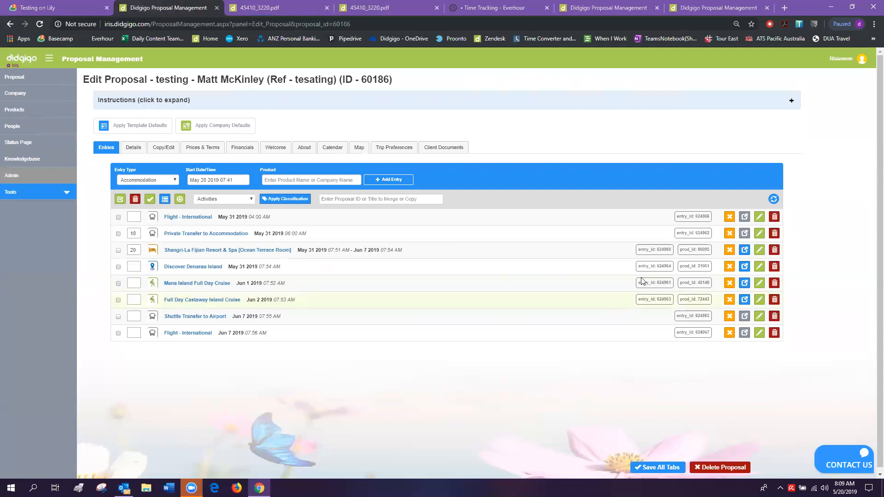
right_click(758, 285)
click(786, 293)
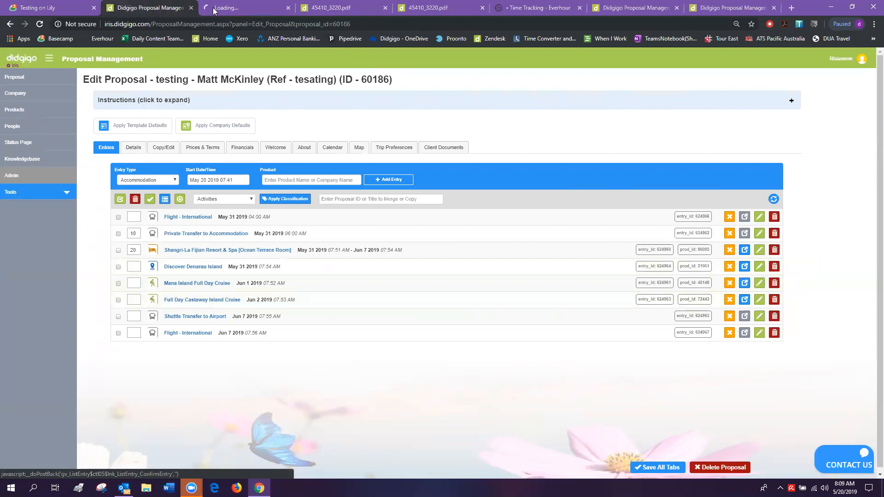
click(241, 14)
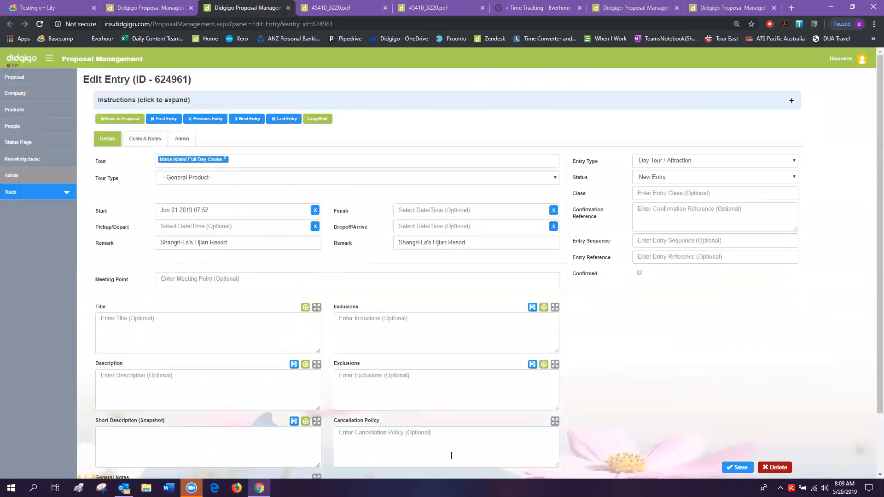
click(289, 8)
Import the product Title, Short Description (Snapshot) and Description into the Mana Island Full Day Cruise and Full Day Castaway Island Cruise entries.
click(119, 283)
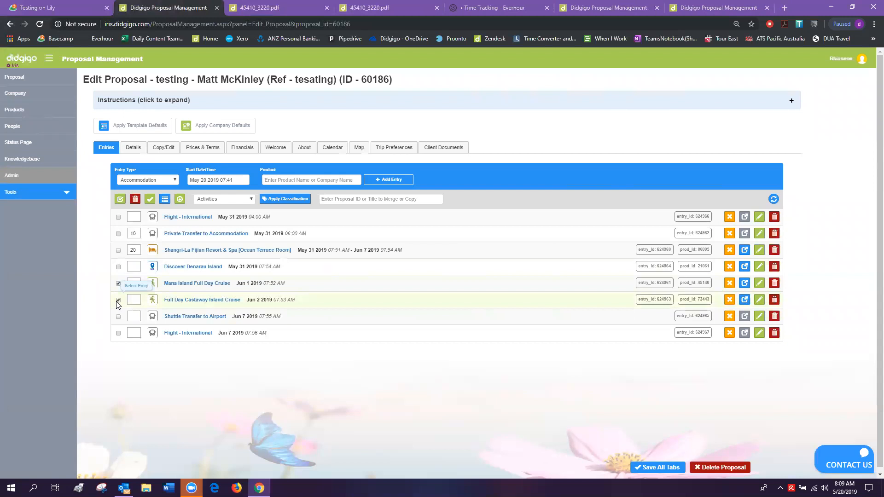
click(180, 201)
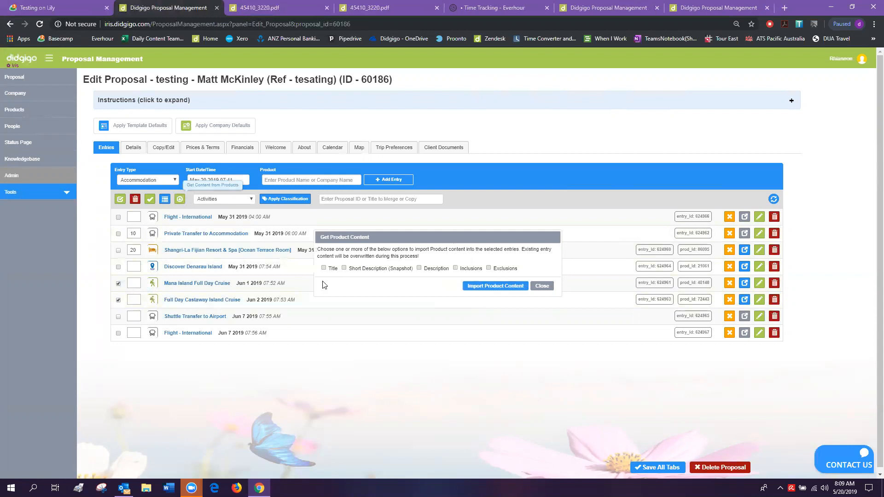
click(325, 268)
click(344, 269)
click(509, 290)
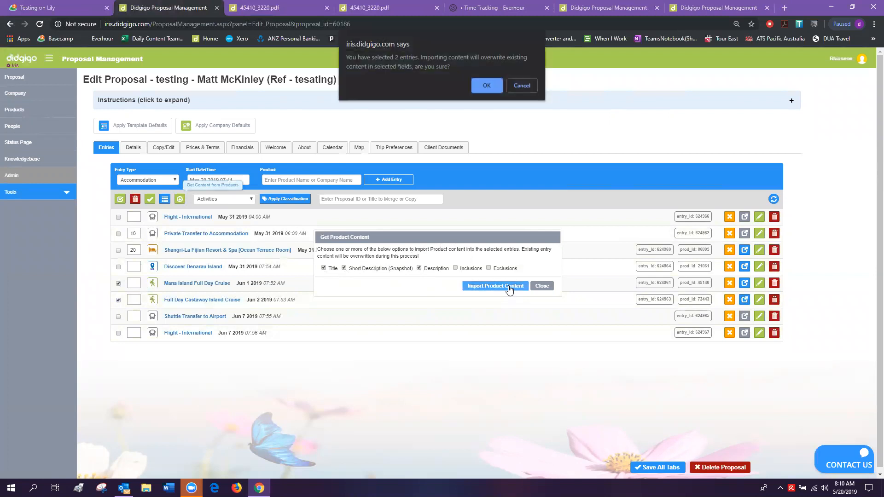
click(487, 87)
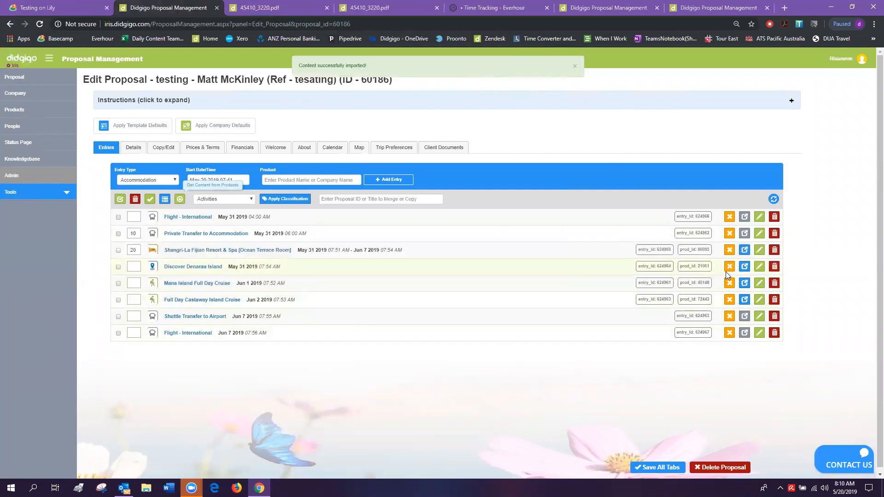
Open the Mana Island Full Day Cruise entry in a separate tab and review its title and description fields.
right_click(759, 271)
click(779, 286)
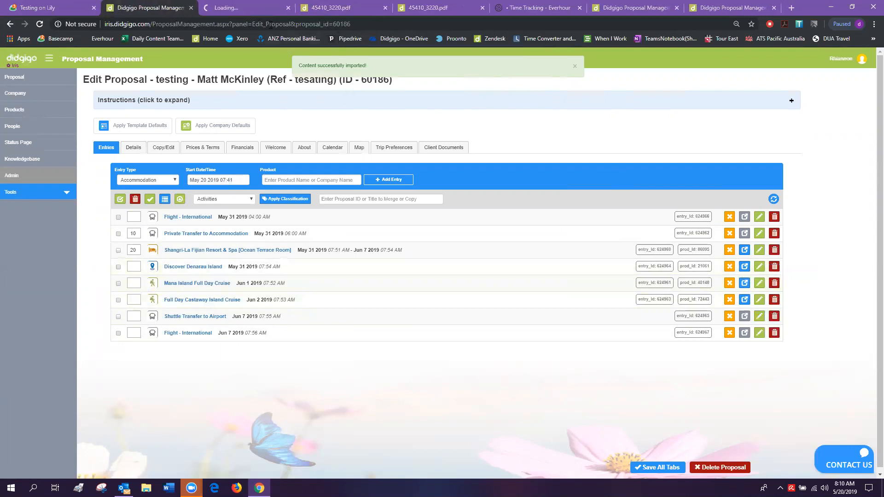
key(ctrl+Tab)
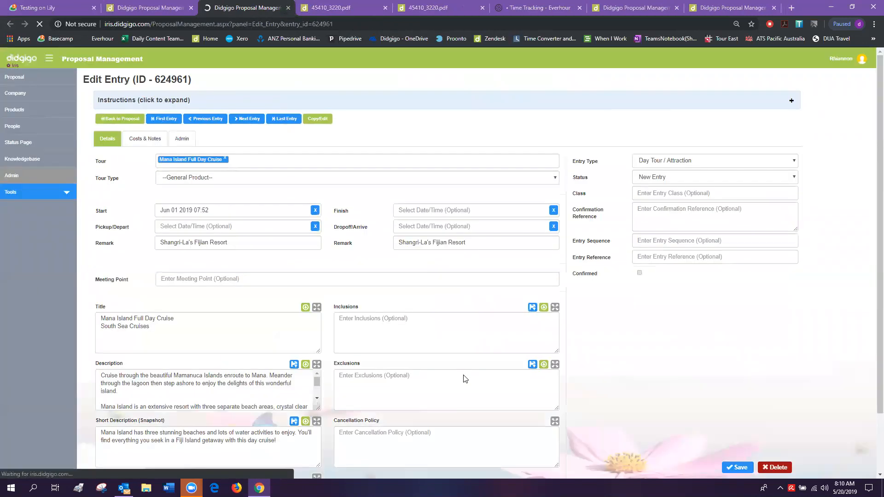
scroll(405, 370, down, 1)
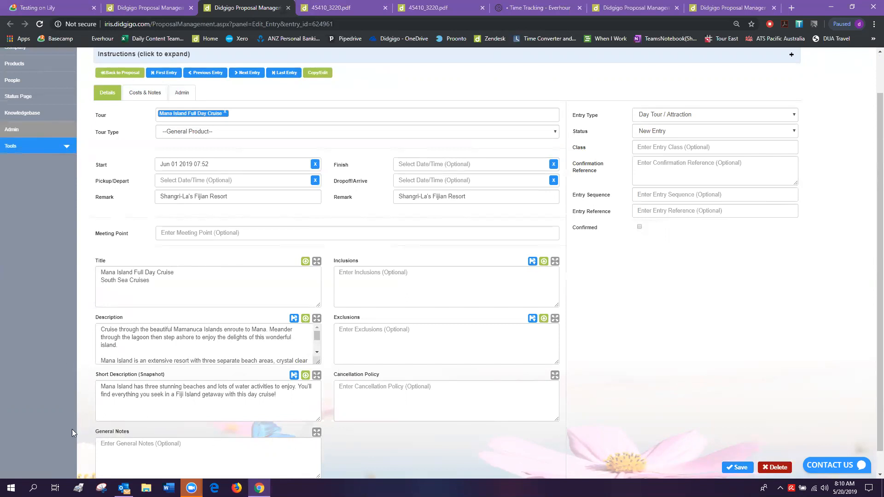
Examine the short descriptions on the sample PDF's Snapshot page and compare them with the Mana Island entry's Short Description.
click(339, 9)
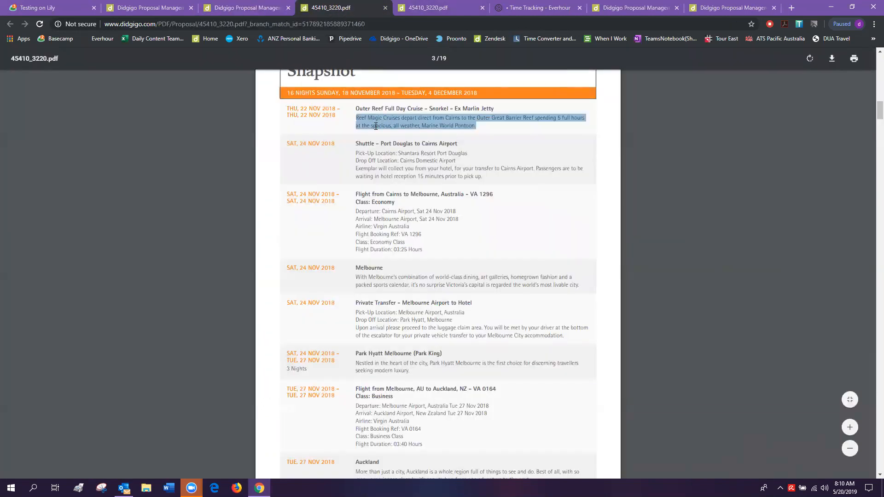
click(368, 168)
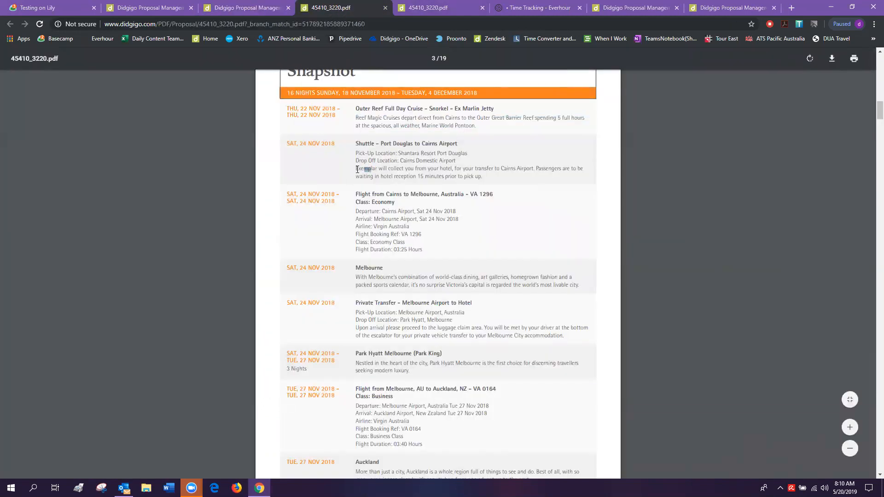
drag(356, 168, 511, 169)
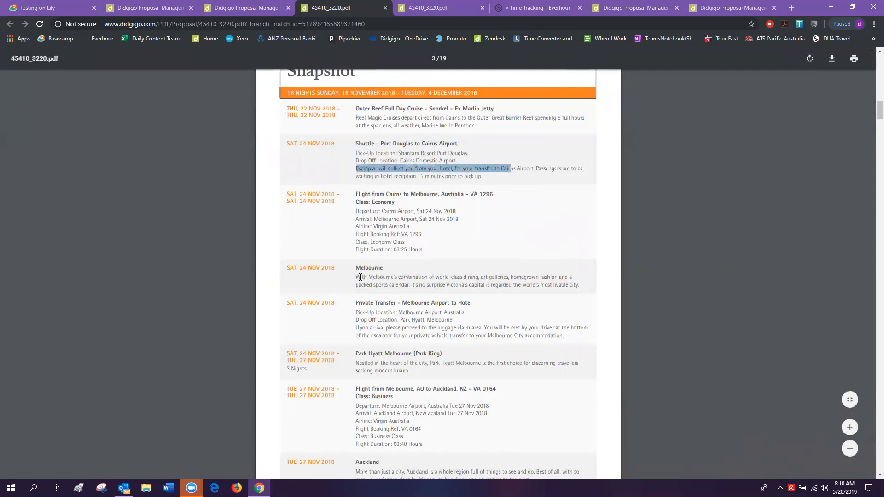
drag(356, 277, 590, 286)
drag(359, 330, 574, 330)
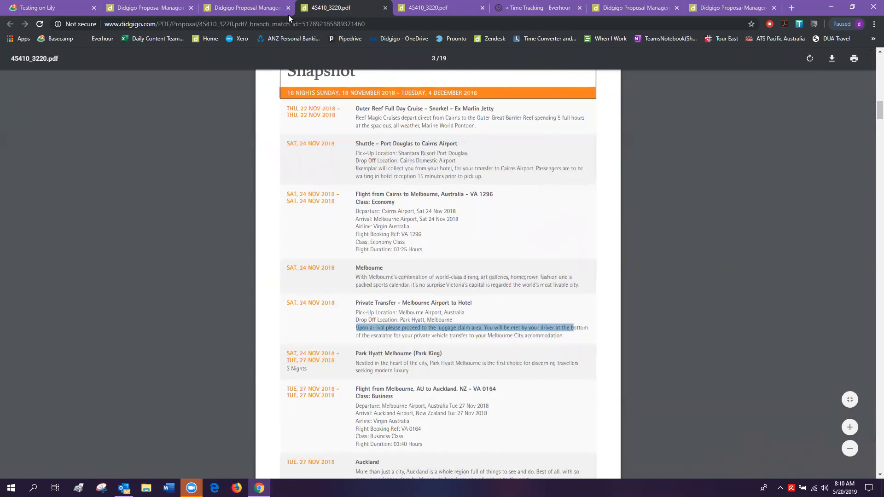
click(270, 9)
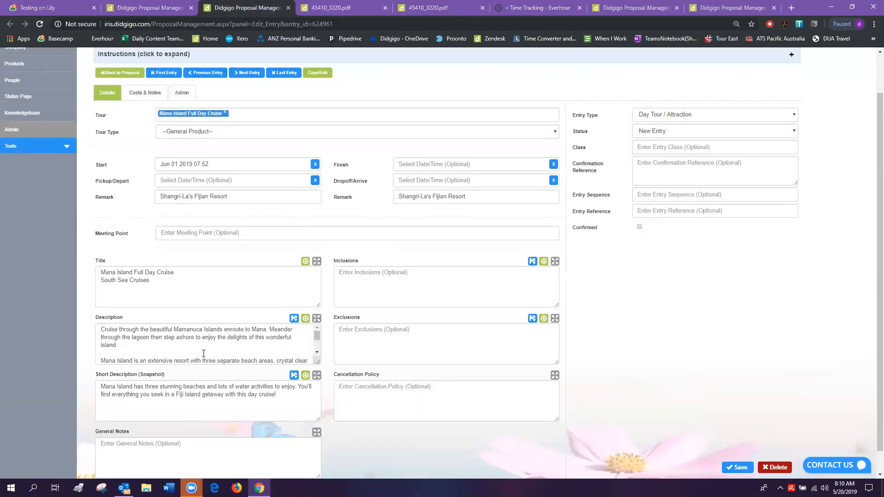
click(259, 394)
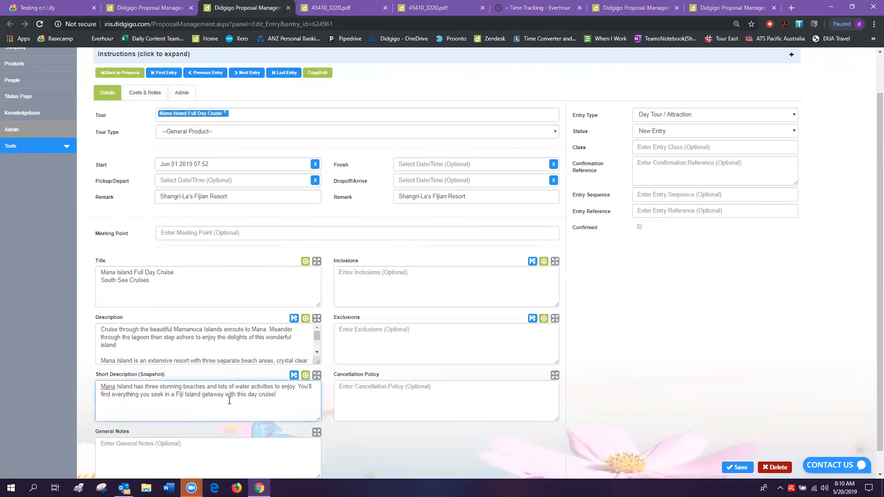
Return to the proposal's entries, expand the Mana Island Full Day Cruise's inline details, and collapse them again.
click(143, 6)
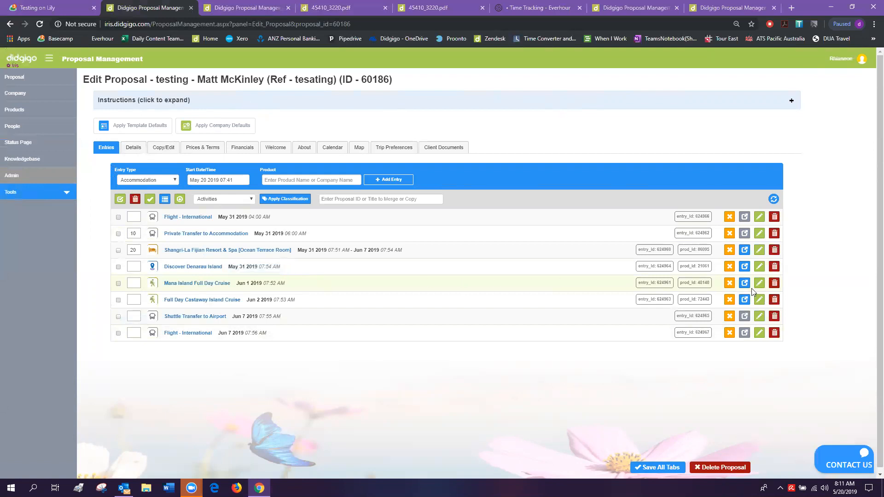
click(199, 286)
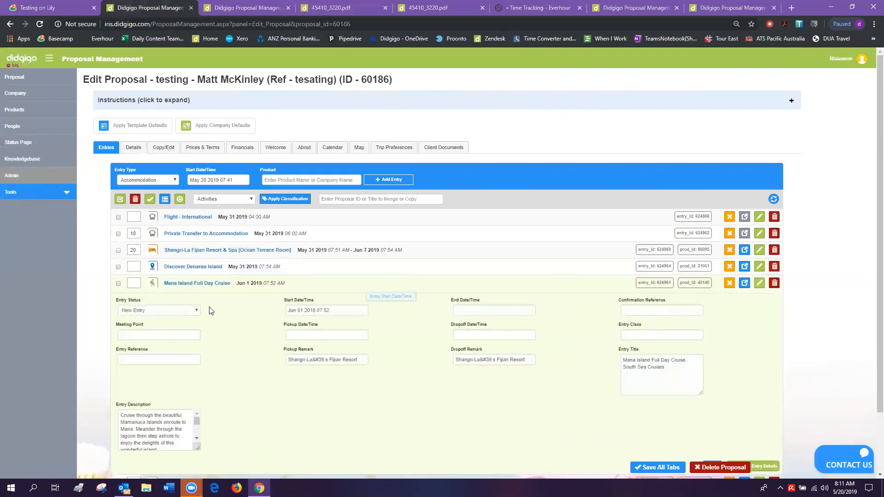
click(195, 285)
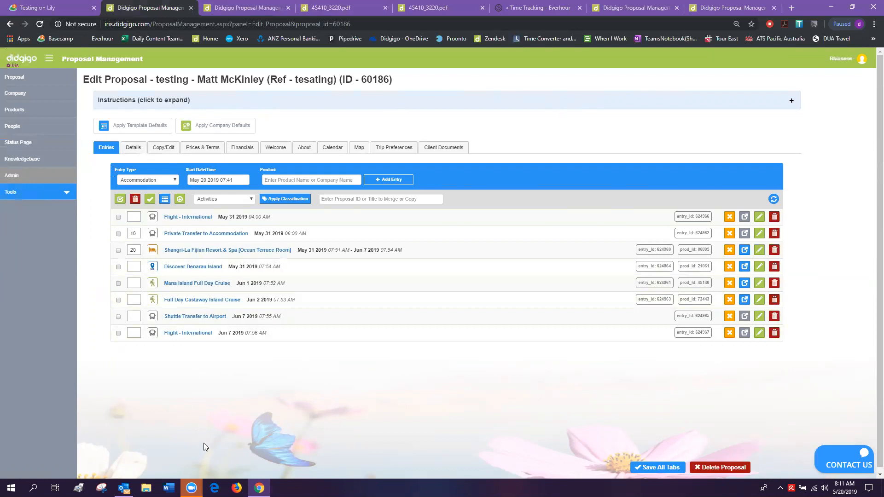
Generate the proposal's Copy/Edit grid with the Description, Inclusions and General Notes fields for all entry types and classifications.
click(167, 147)
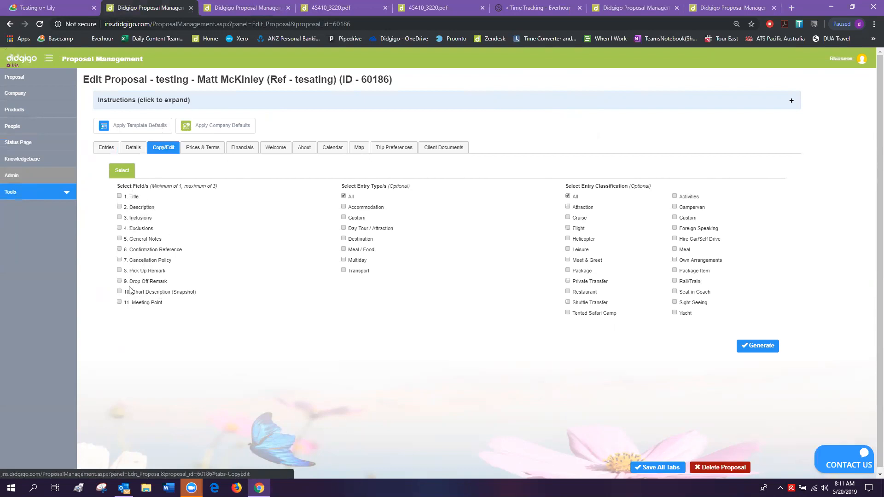
click(119, 207)
click(118, 218)
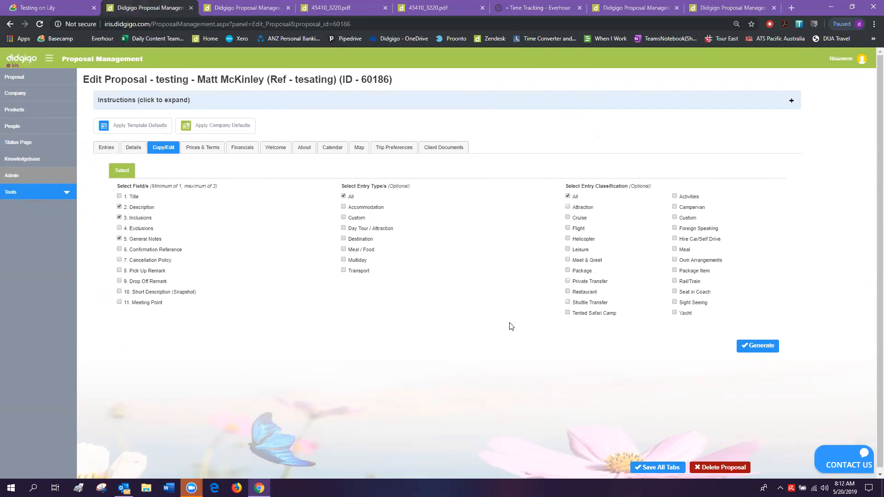
click(119, 207)
click(762, 350)
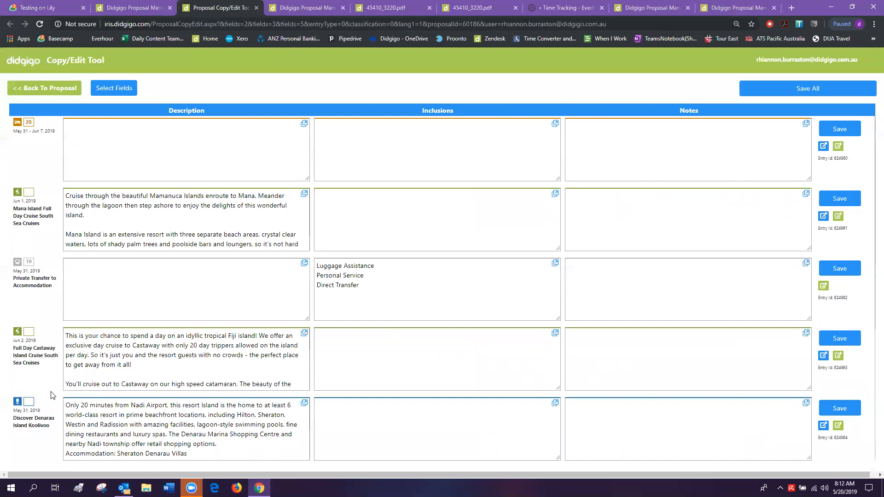
Look through the entries in the Copy/Edit grid and compare them with the proposal's entry list.
scroll(48, 410, down, 5)
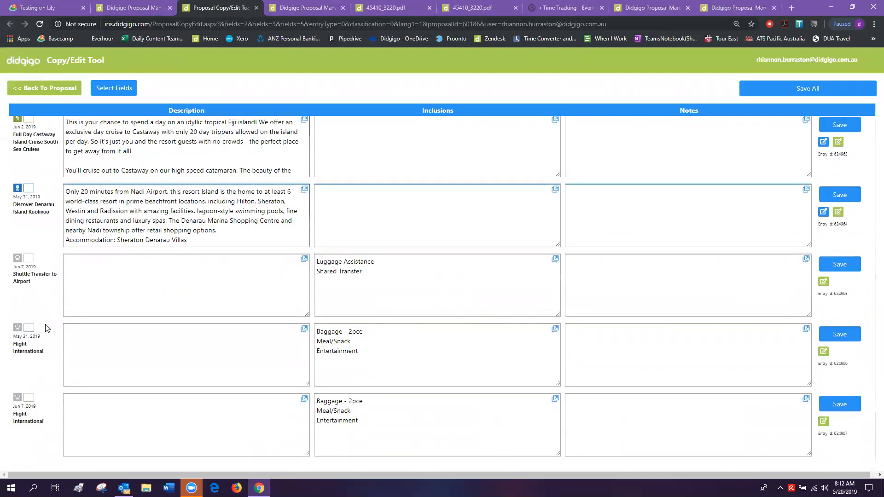
scroll(48, 340, up, 5)
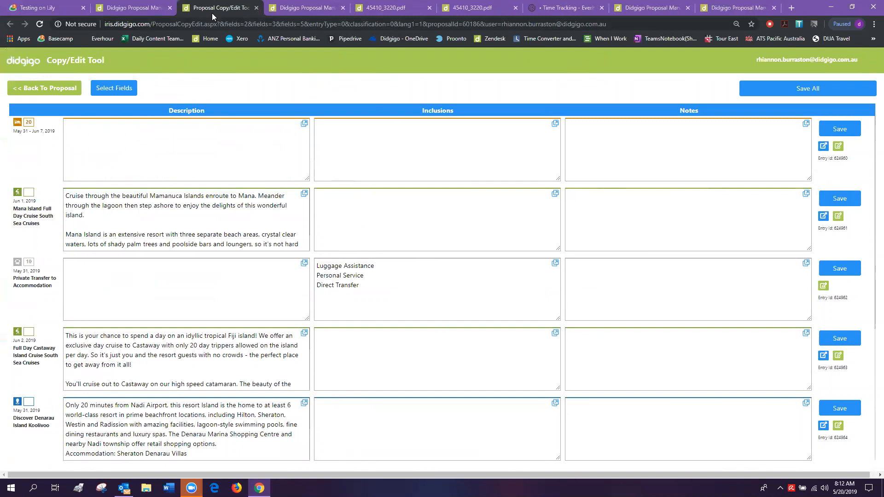
click(129, 6)
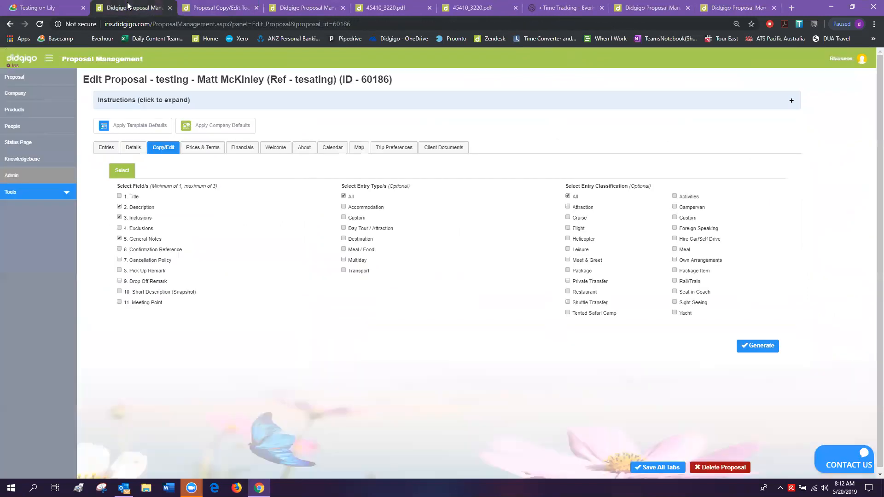
click(105, 148)
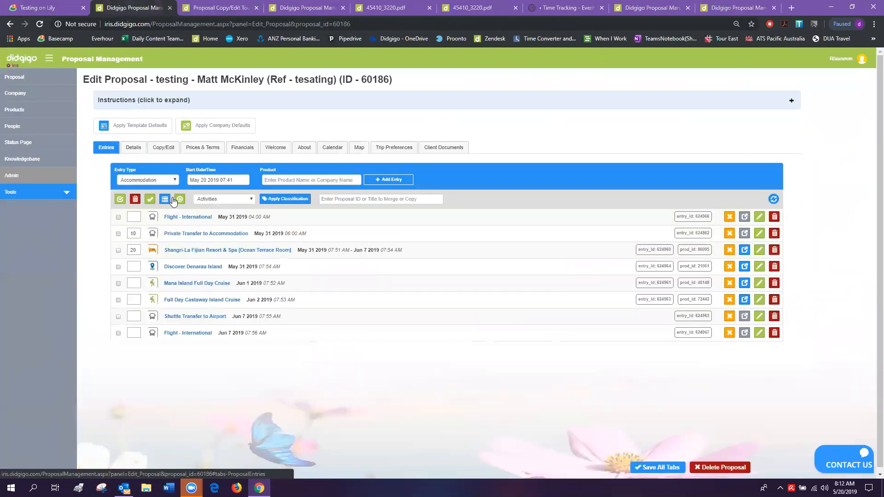
click(244, 8)
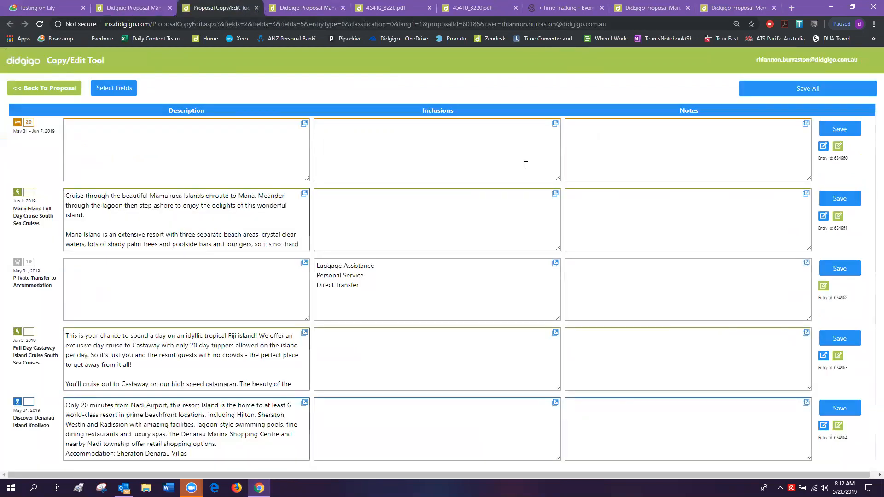
Enter "Breakfast" as the accommodation's Inclusions and copy it to the Inclusions of the Mana Island and Castaway Island cruises.
click(110, 212)
click(371, 129)
text(Breakfast)
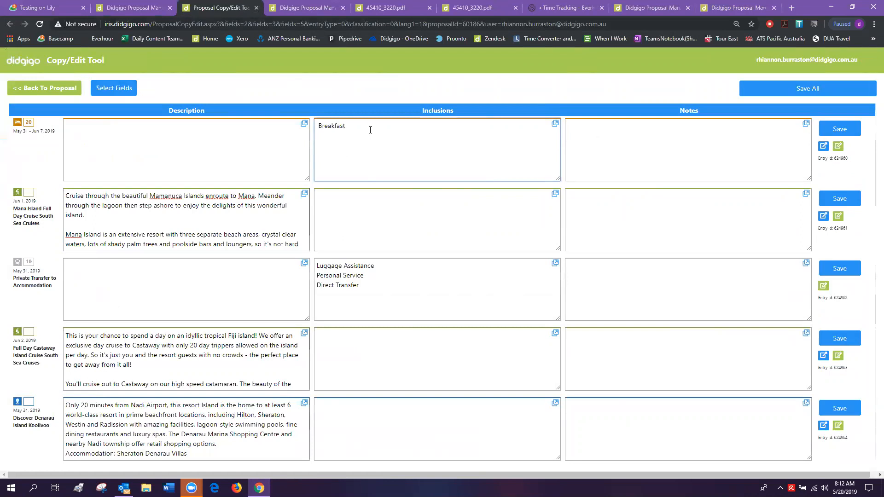
double_click(343, 127)
key(ctrl+c)
click(342, 204)
key(ctrl+v)
click(343, 337)
key(ctrl+v)
scroll(331, 402, down, 5)
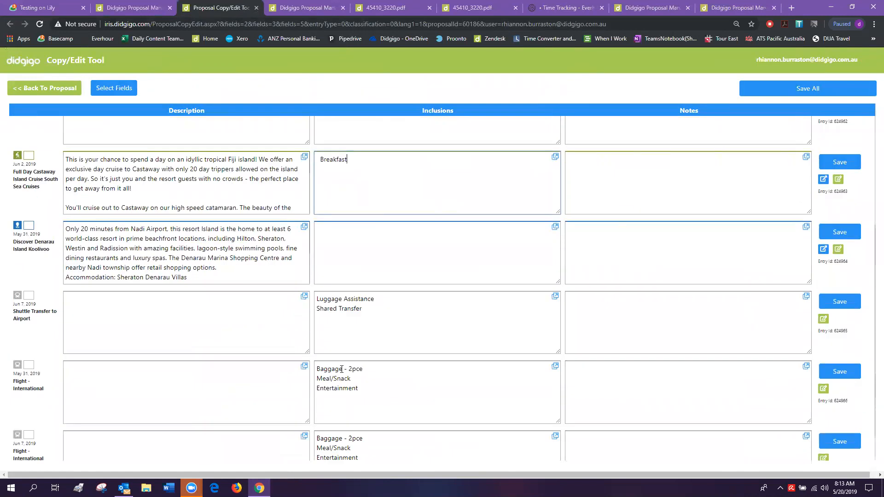
scroll(344, 360, up, 5)
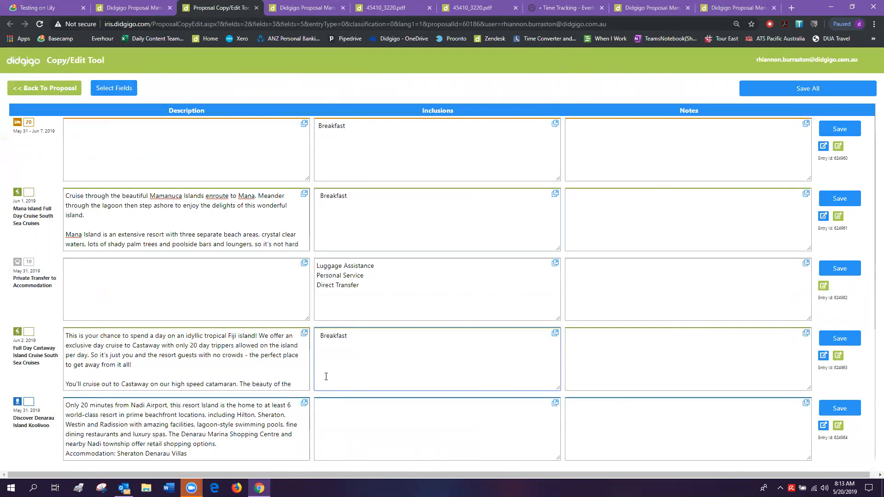
Enter a note on the Full Day Castaway Island Cruise limiting it to one named guest.
click(663, 145)
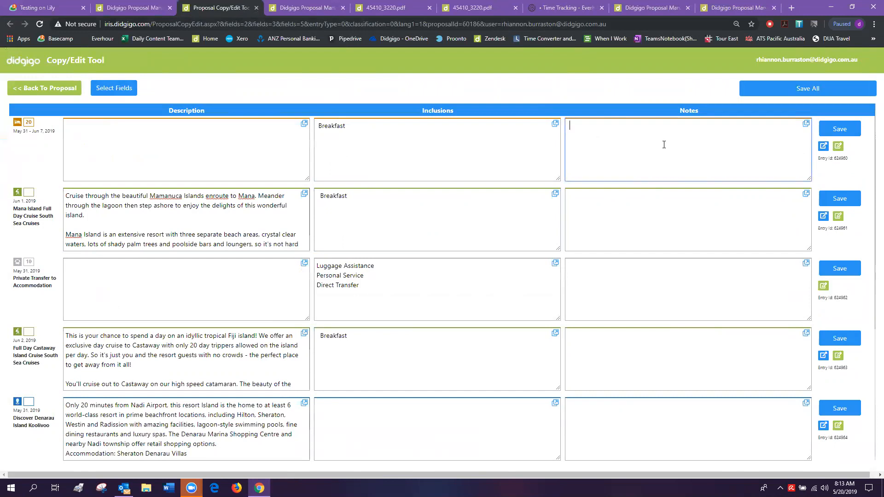
click(629, 342)
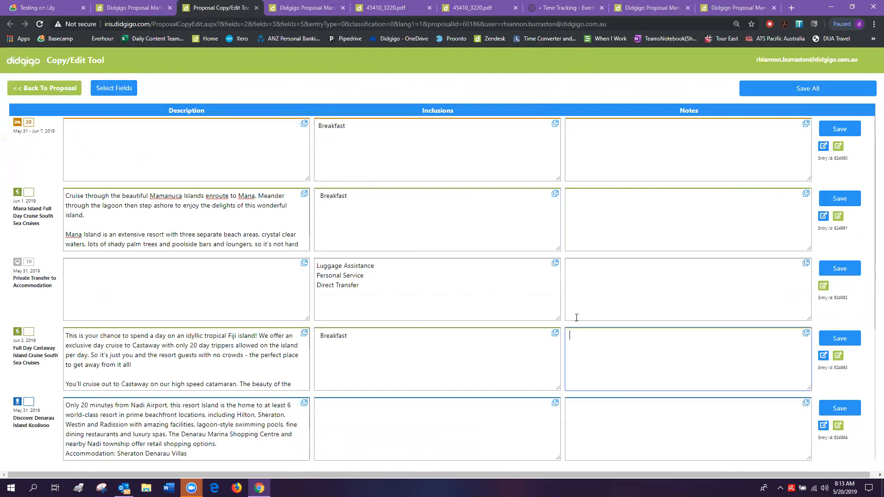
text(Mr Smith Only.)
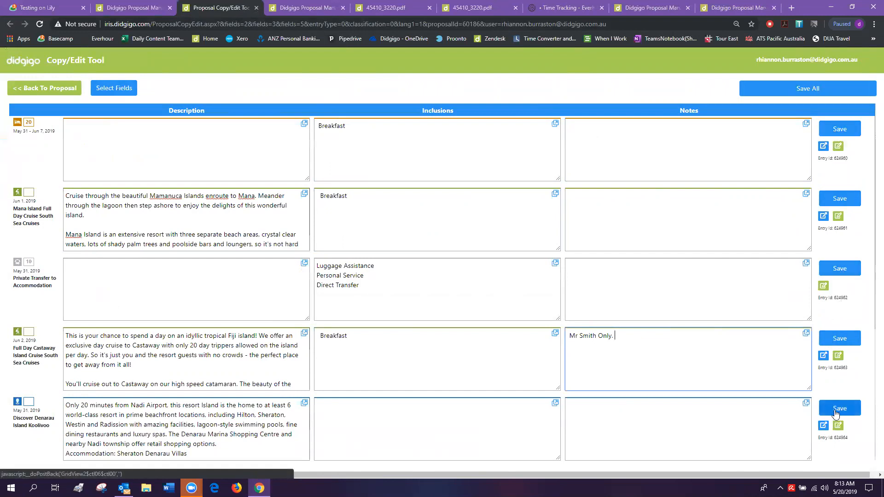
Check the full-entry edit option in the proposal's entry list, return to the Copy/Edit grid, and look over its rows.
click(839, 148)
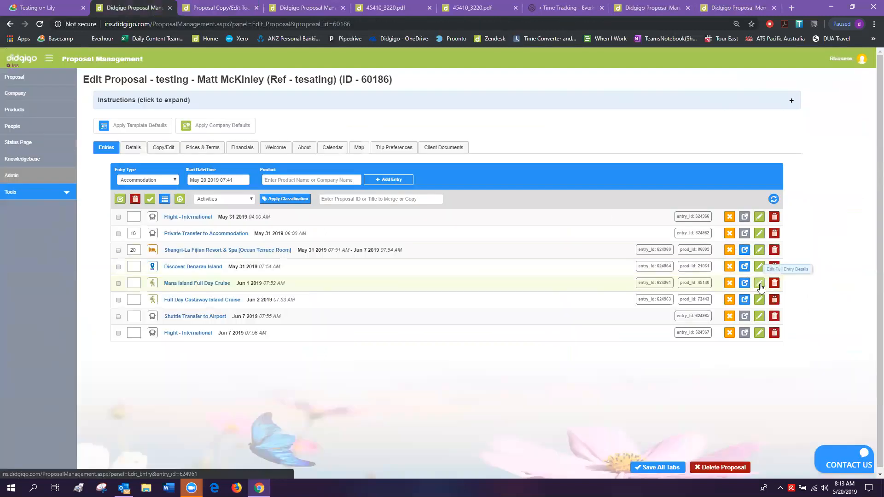
click(228, 8)
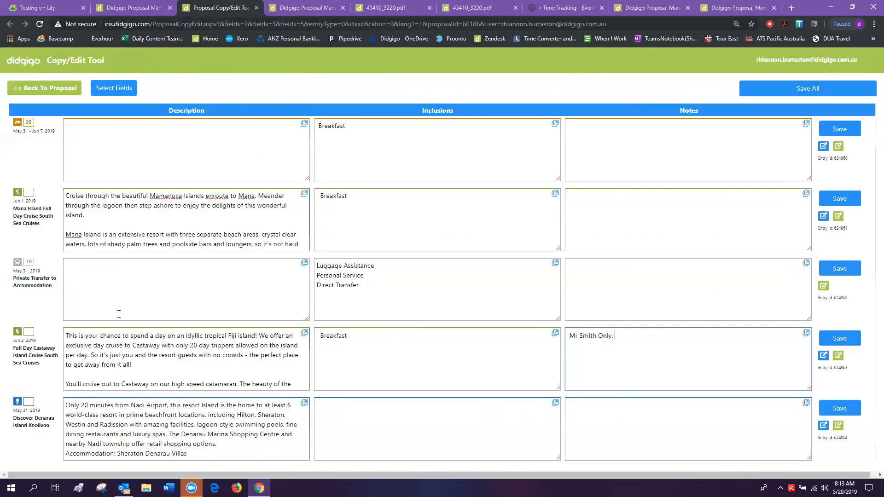
scroll(119, 364, down, 5)
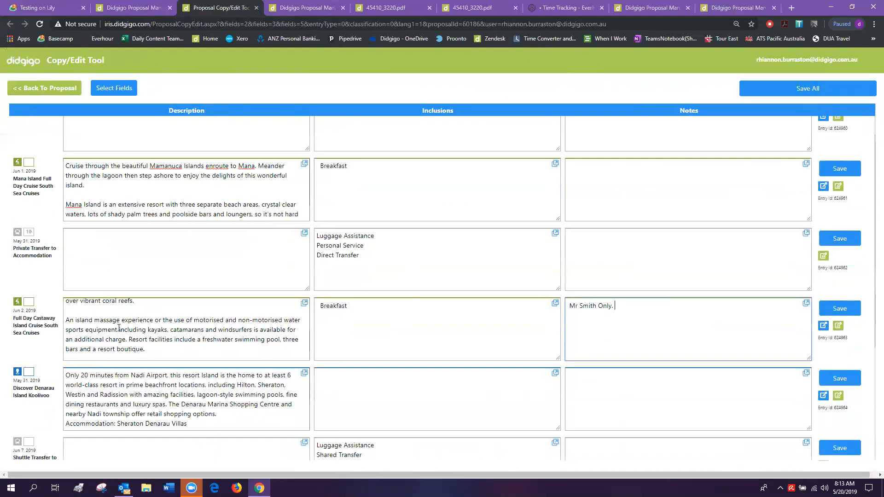
scroll(122, 284, up, 1)
scroll(119, 344, up, 5)
Delete the opening words "This is your chance to spend a" from the Full Day Castaway Island Cruise's Description and save all entries.
drag(139, 339, 65, 339)
key(Delete)
key(Delete)
key(Delete)
key(Delete)
key(Delete)
key(Delete)
key(Delete)
click(785, 91)
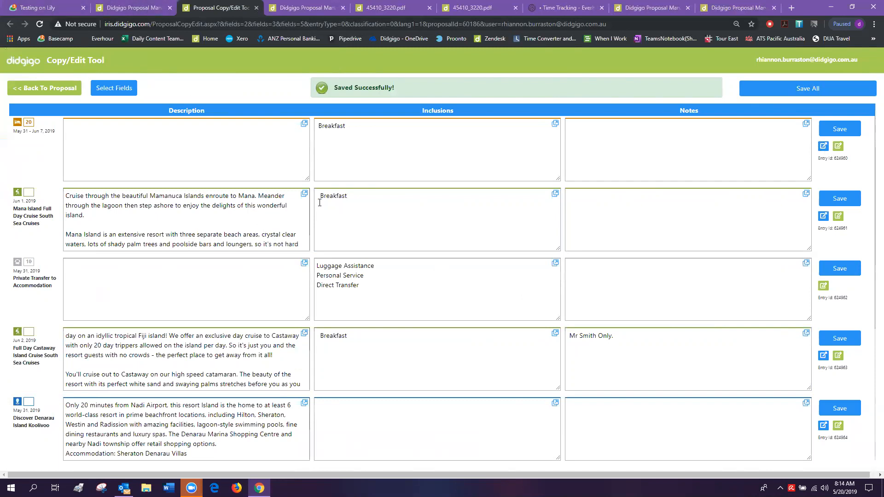
Regenerate the Copy/Edit grid with the Title and Confirmation Reference fields for all entry types and classifications.
click(107, 92)
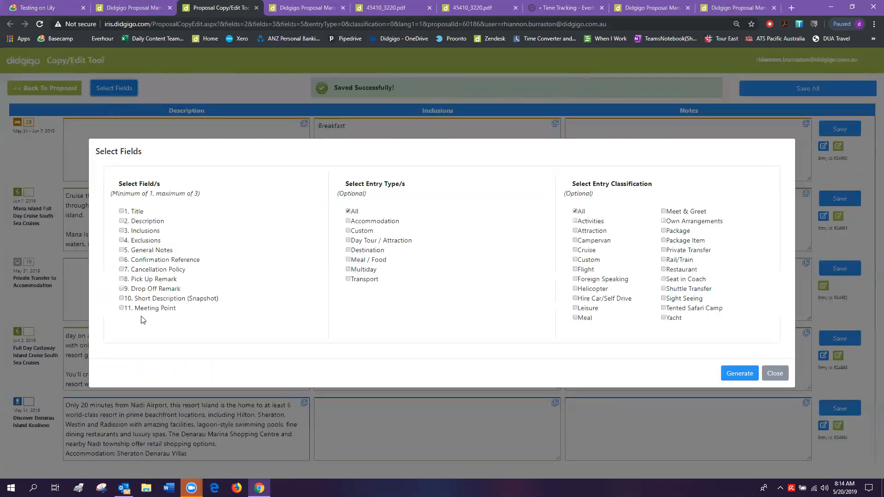
click(122, 212)
click(122, 260)
click(740, 373)
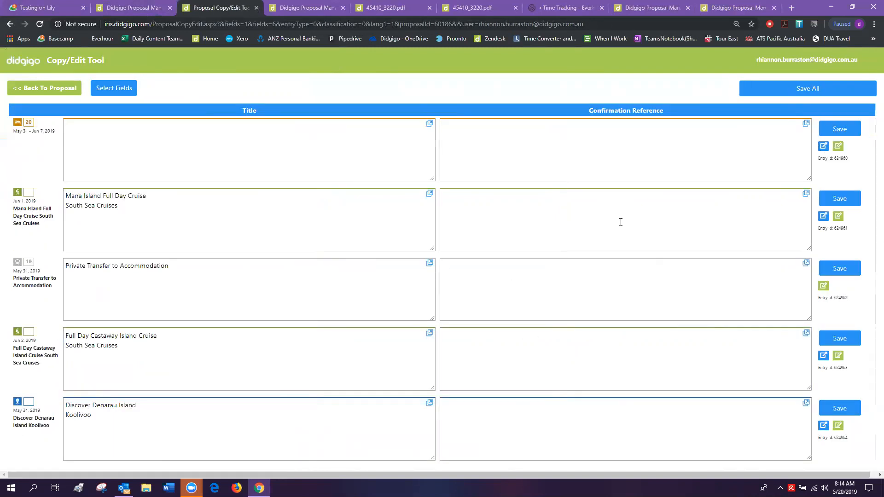
Append "- Inc Breakfast" to the first title line of the Mana Island Full Day Cruise.
scroll(193, 338, down, 5)
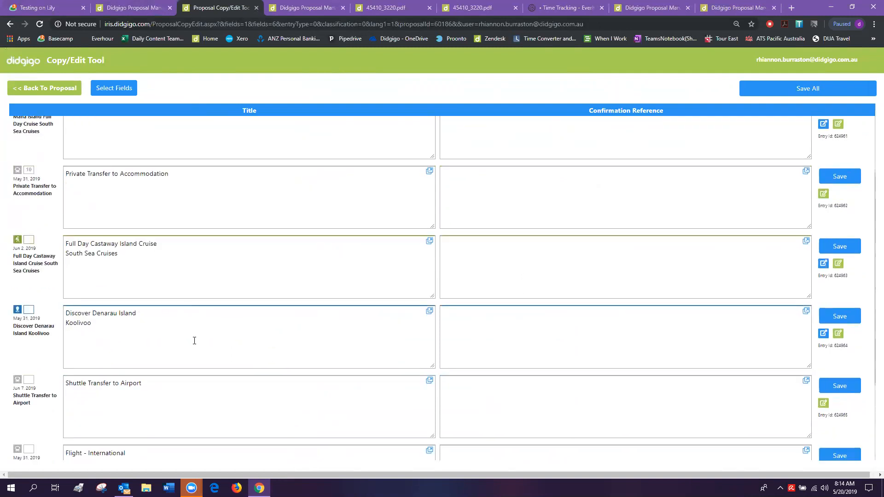
scroll(205, 300, up, 5)
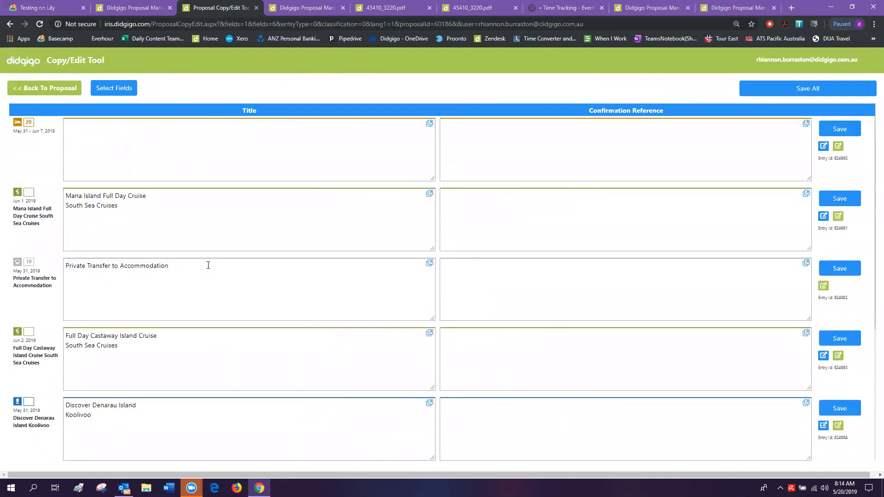
click(166, 195)
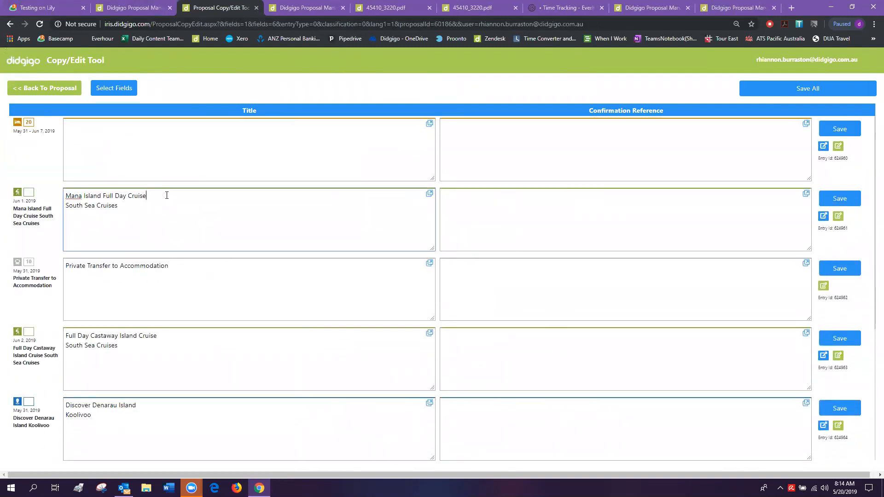
text(- In Breakfast)
click(155, 197)
text(c)
Copy "Inc Breakfast" into the titles of Private Transfer to Accommodation, Full Day Castaway Island Cruise and Discover Denarau Island, hyphenating the last two.
drag(188, 194, 152, 195)
key(ctrl+c)
click(193, 272)
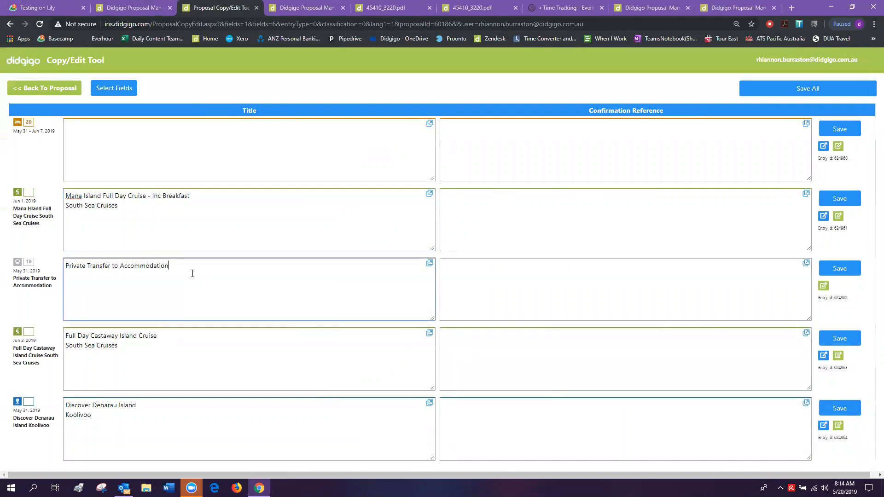
key(ctrl+v)
click(188, 338)
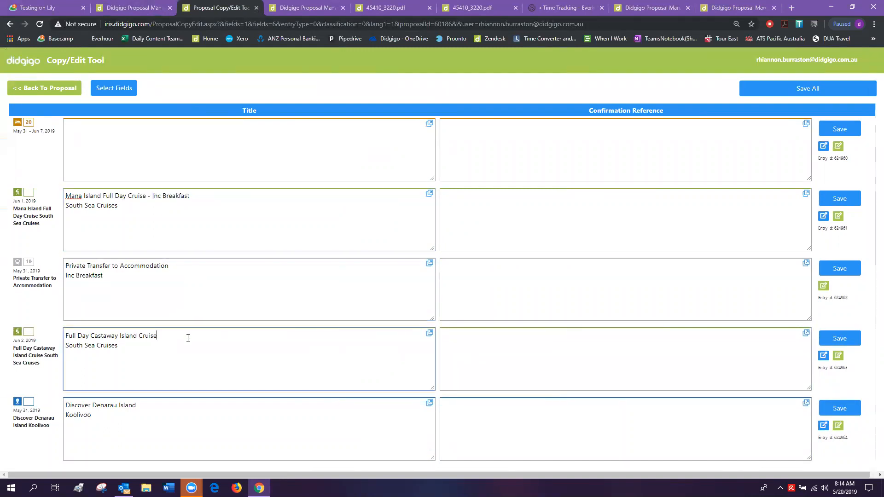
text(-)
key(ctrl+v)
click(154, 405)
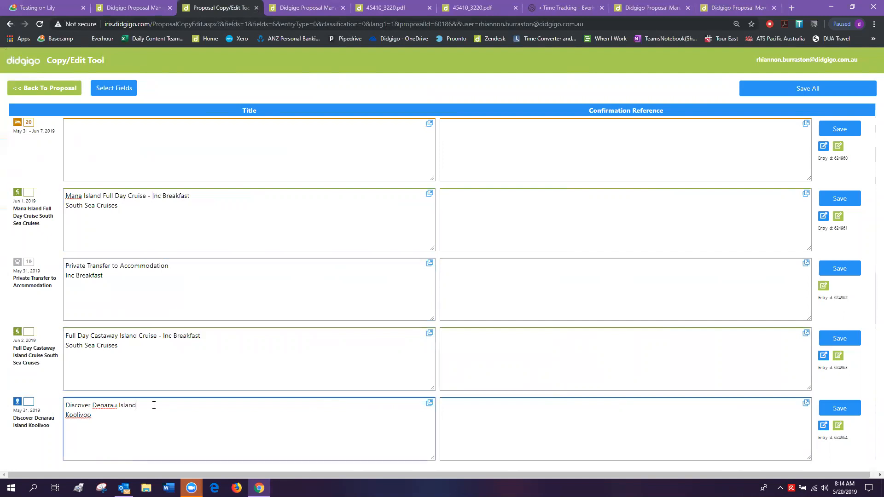
text(-)
key(ctrl+v)
Open the Discover Denarau Island entry in a separate tab, enter "Breakfast" as its Inclusions, save it and go to the next entry.
click(141, 9)
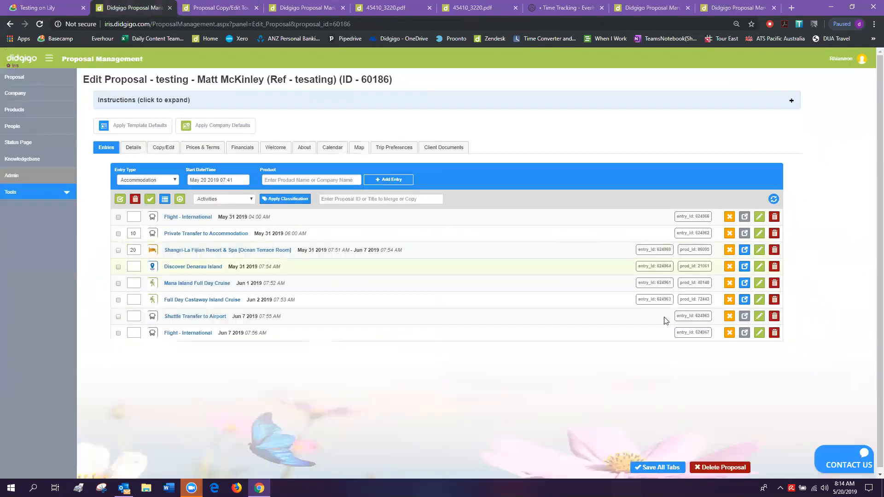
right_click(766, 278)
click(787, 283)
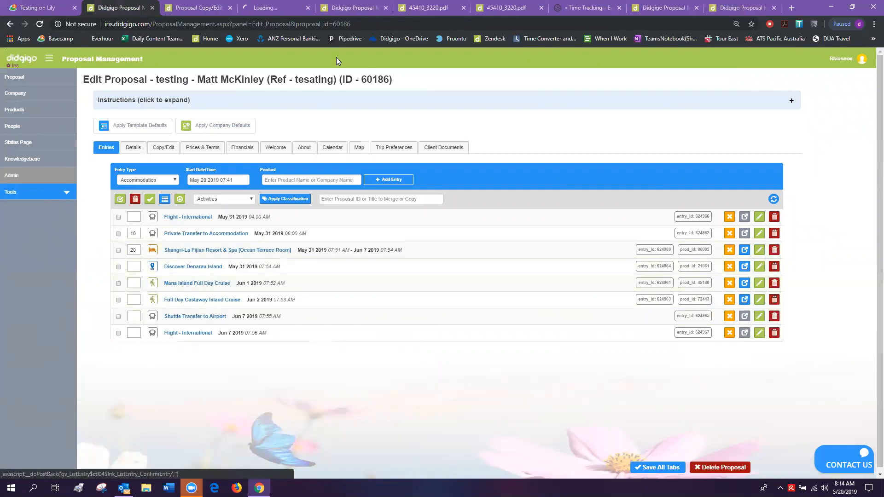
click(287, 11)
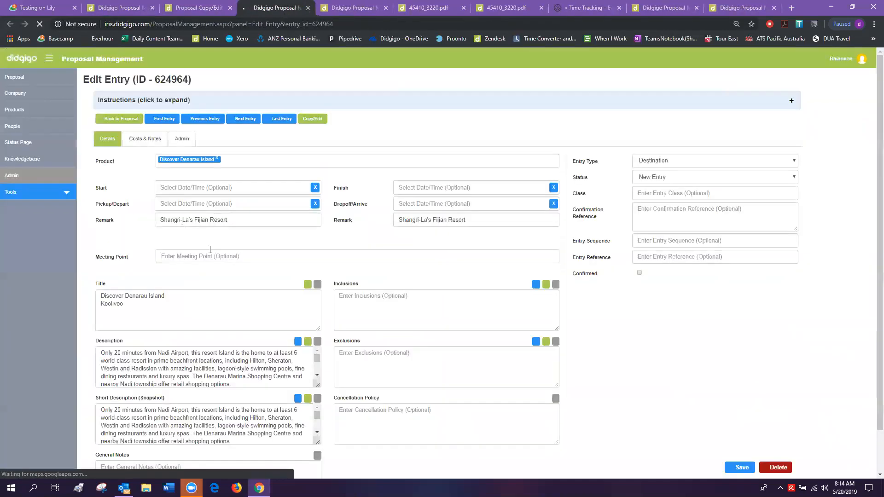
click(386, 299)
text(Brekfast)
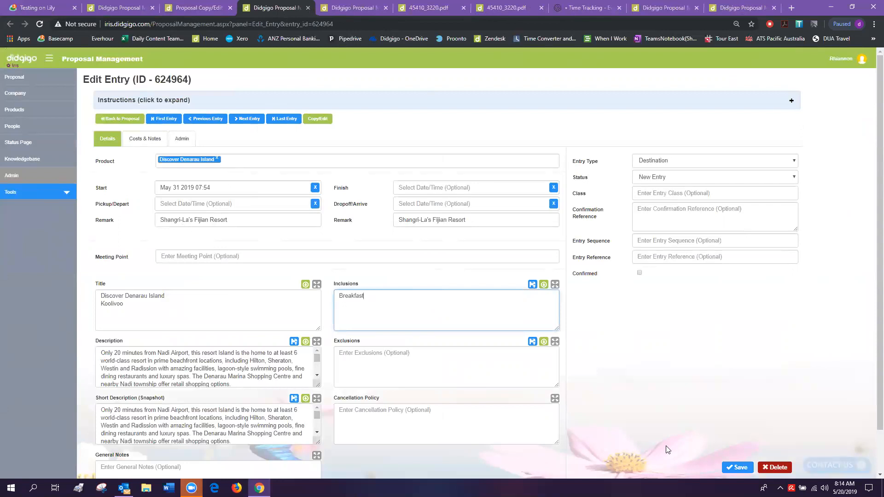
click(737, 467)
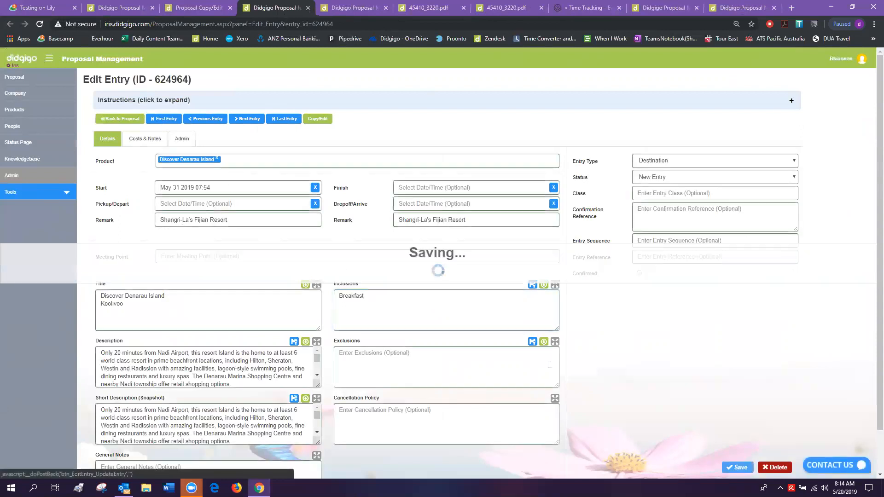
click(241, 146)
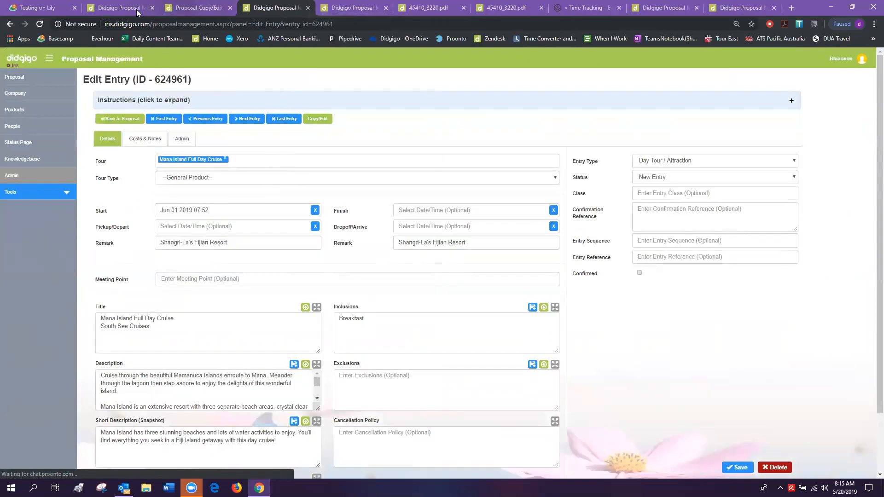
Review the Copy/Edit grid, the proposal's entry list, the Mana Island entry's full edit page and the Snapshot in the sample PDF.
click(187, 9)
click(113, 9)
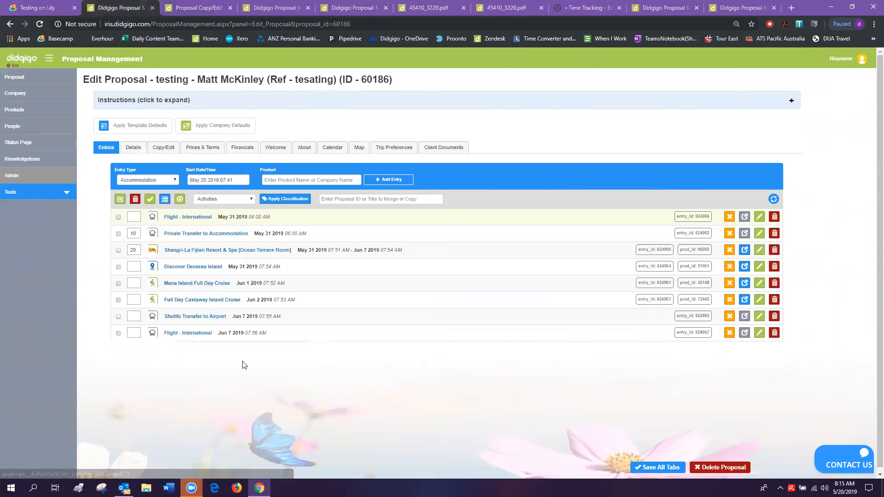
click(450, 8)
click(273, 8)
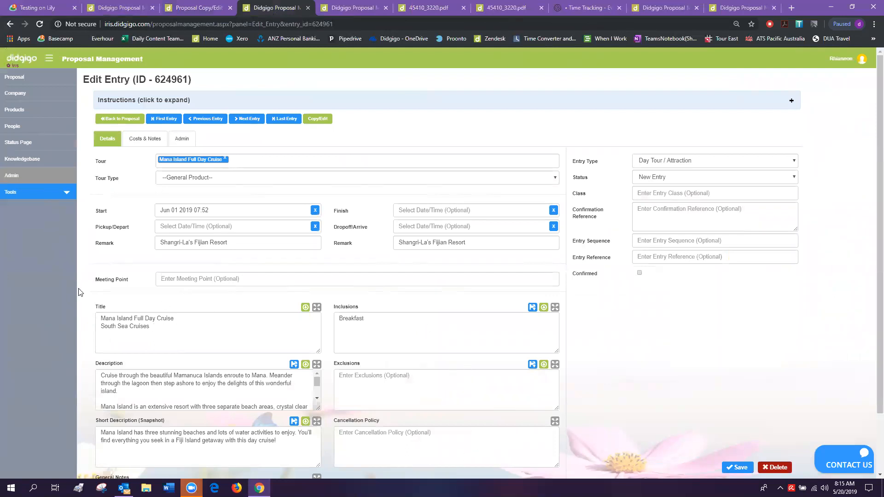
scroll(81, 292, down, 2)
click(442, 8)
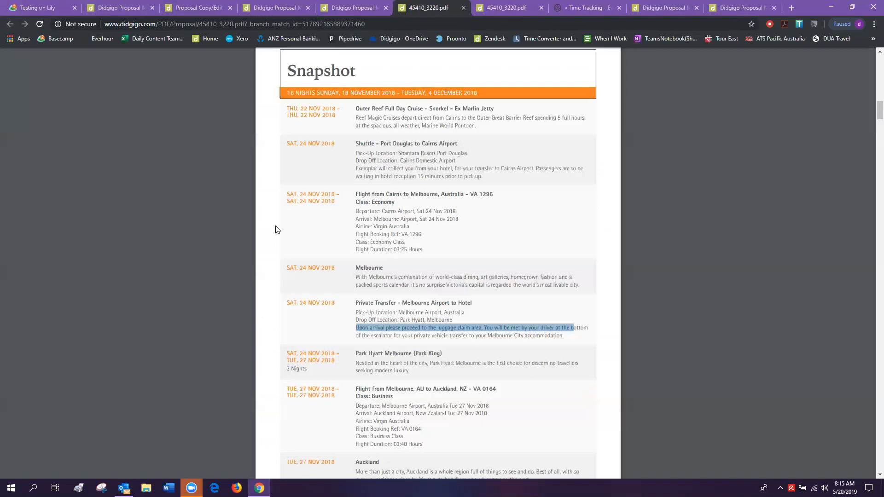
click(197, 7)
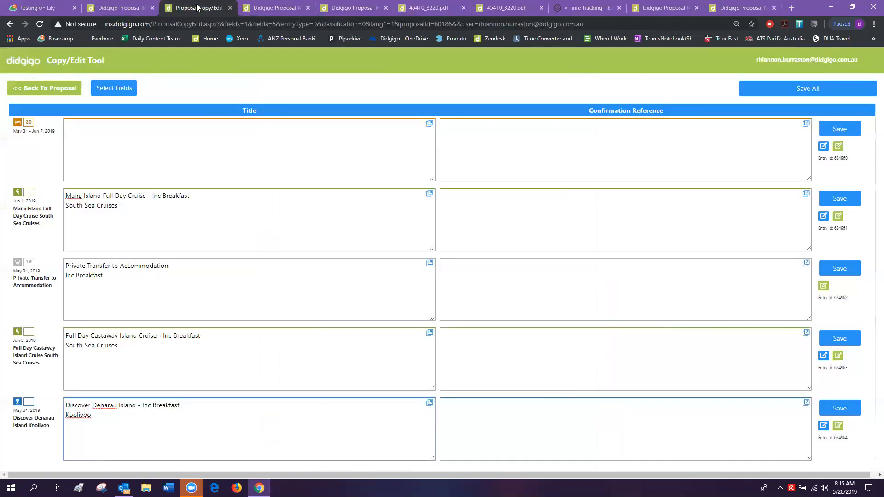
click(126, 9)
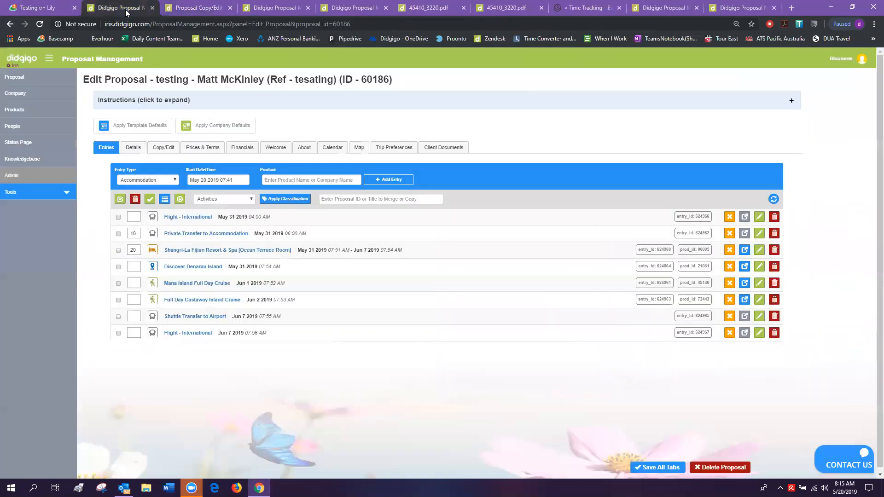